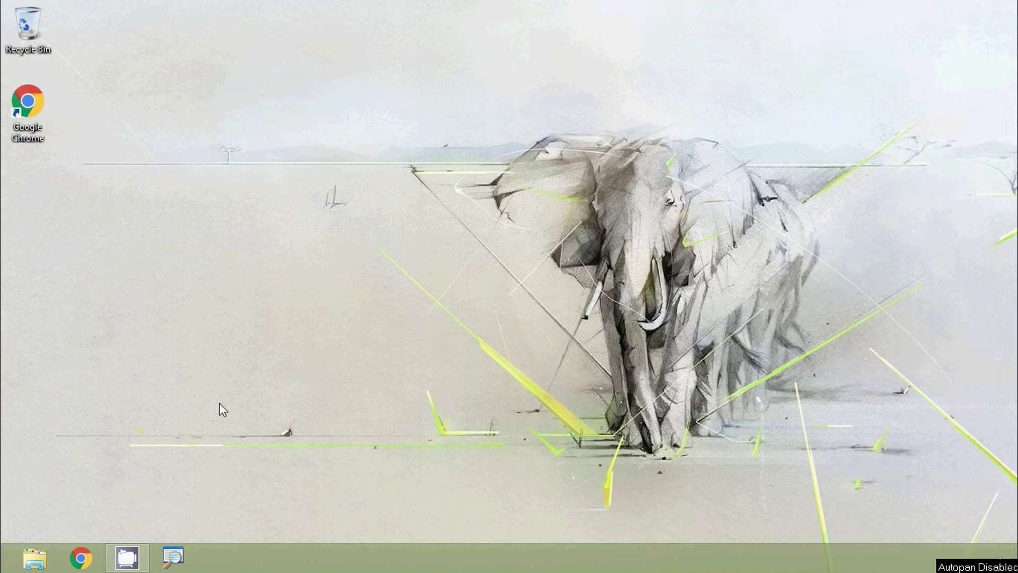
# Step: Open Chrome from the taskbar and load google.com
pyautogui.click(94, 558)
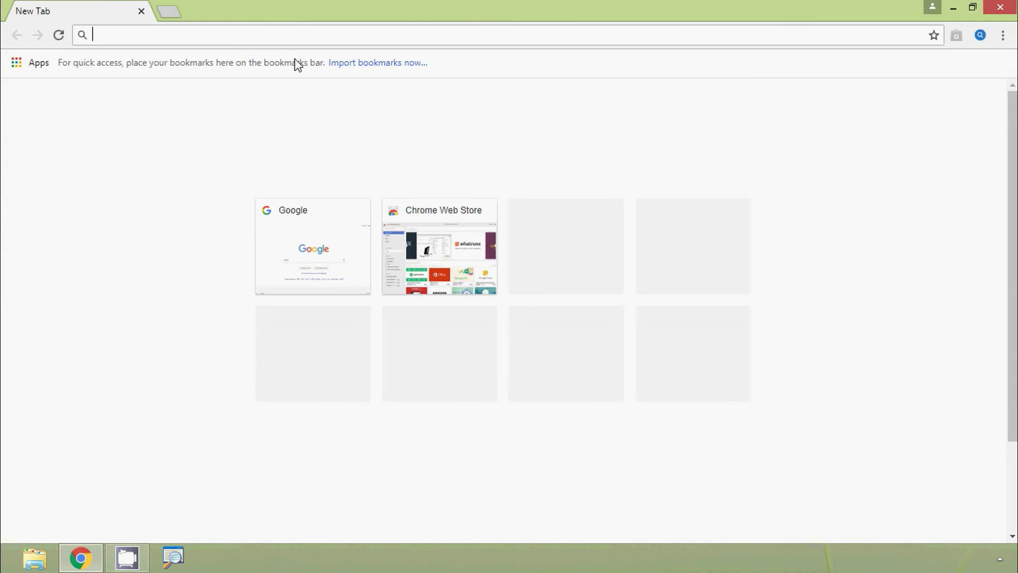
pyautogui.write('google.com')
pyautogui.press('Return')
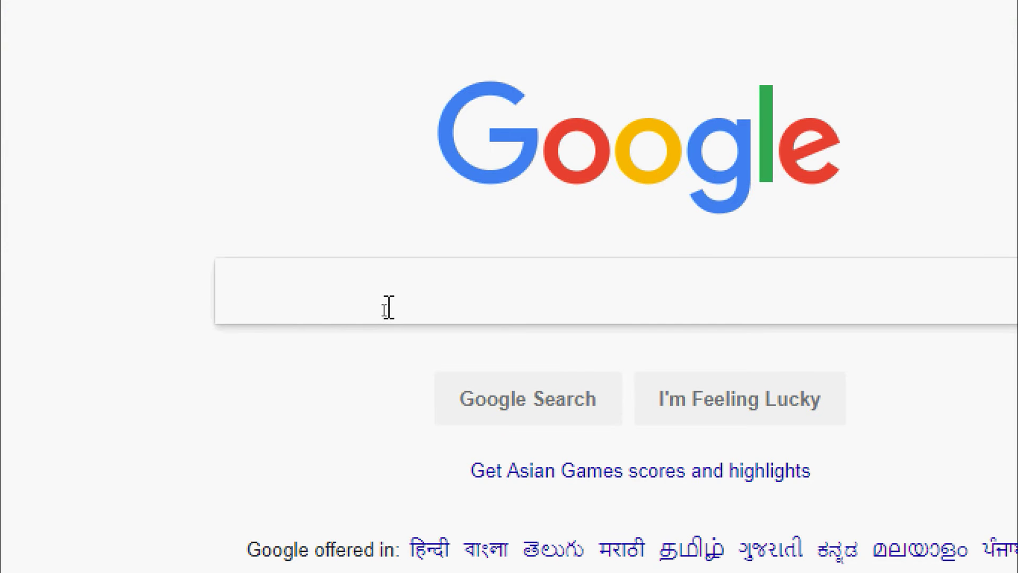
# Step: Search Google for 'oracle 11g express edition free download' using the first suggestion
pyautogui.write('oracle ')
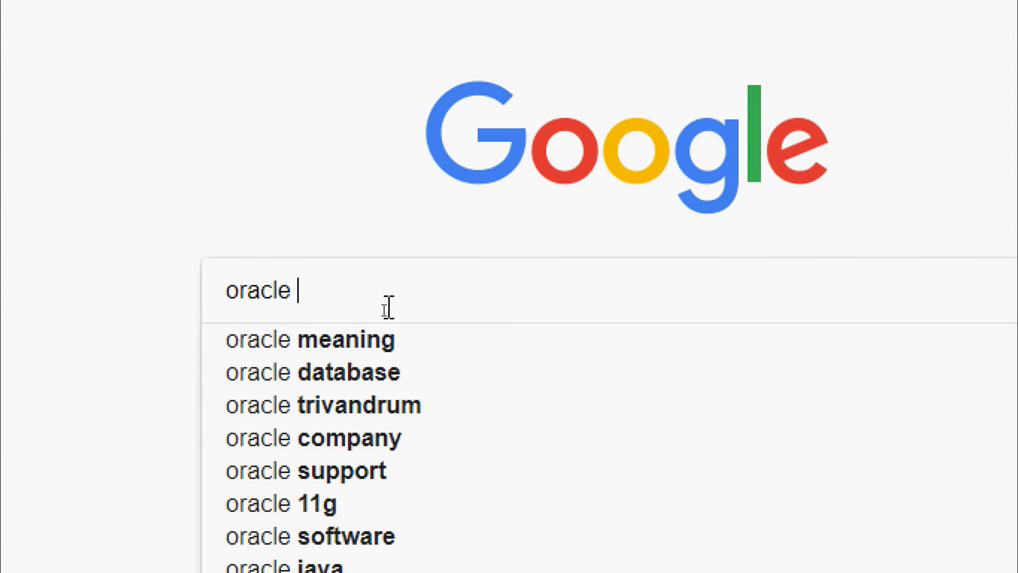
pyautogui.write('11g exp')
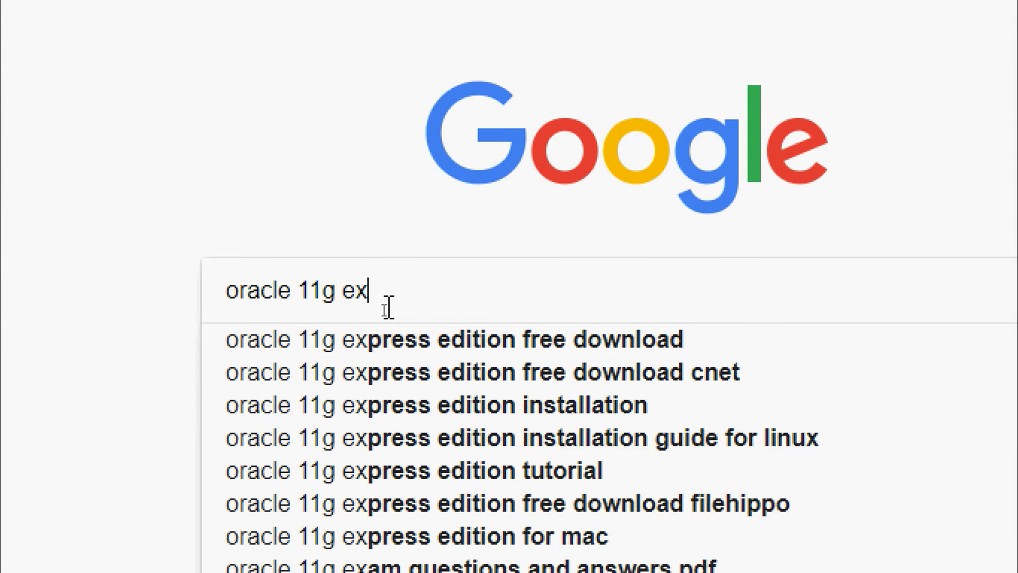
pyautogui.press('Down')
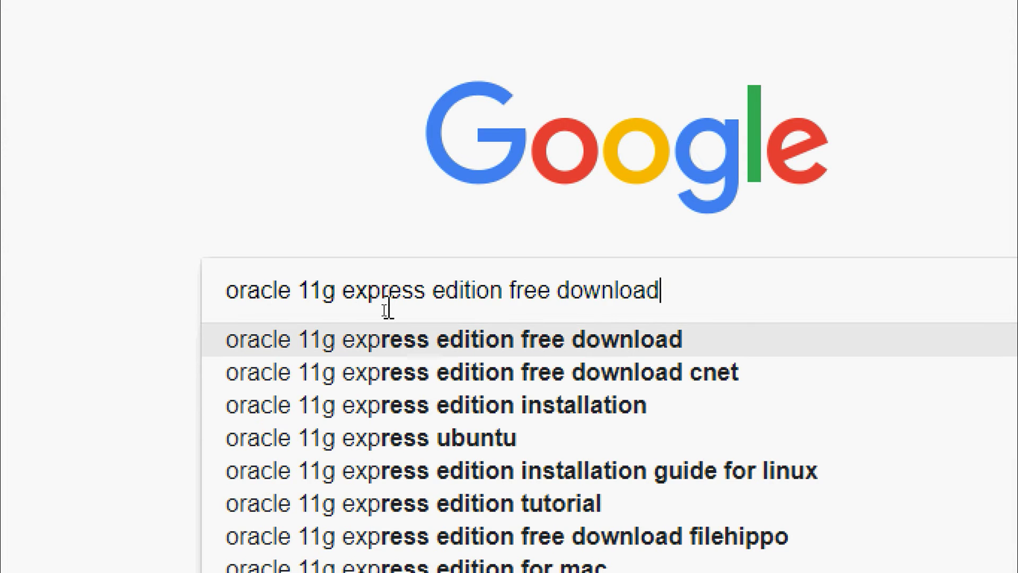
pyautogui.press('Return')
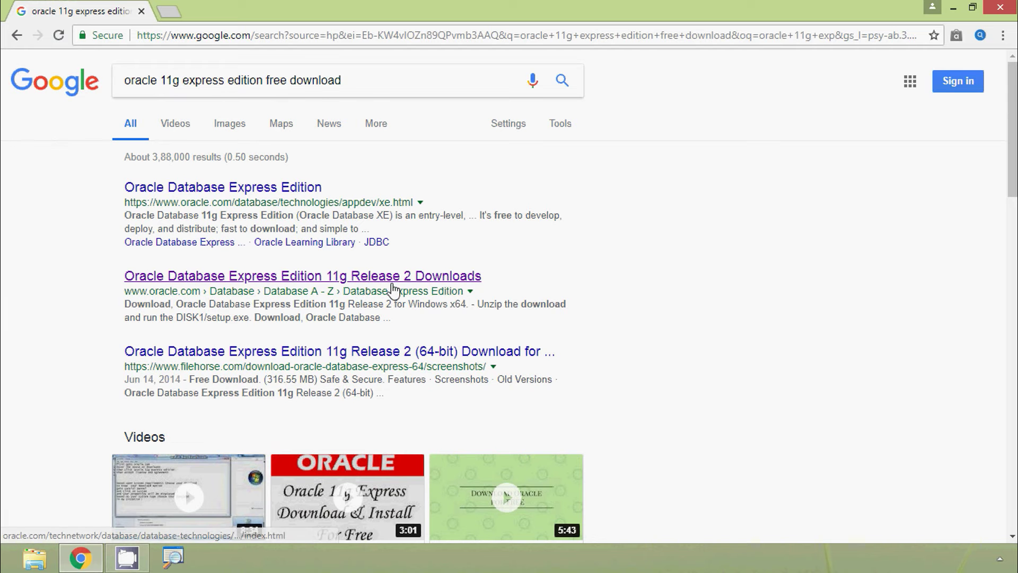
# Step: Open the 'Oracle Database Express Edition 11g Release 2 Downloads' search result
pyautogui.click(332, 280)
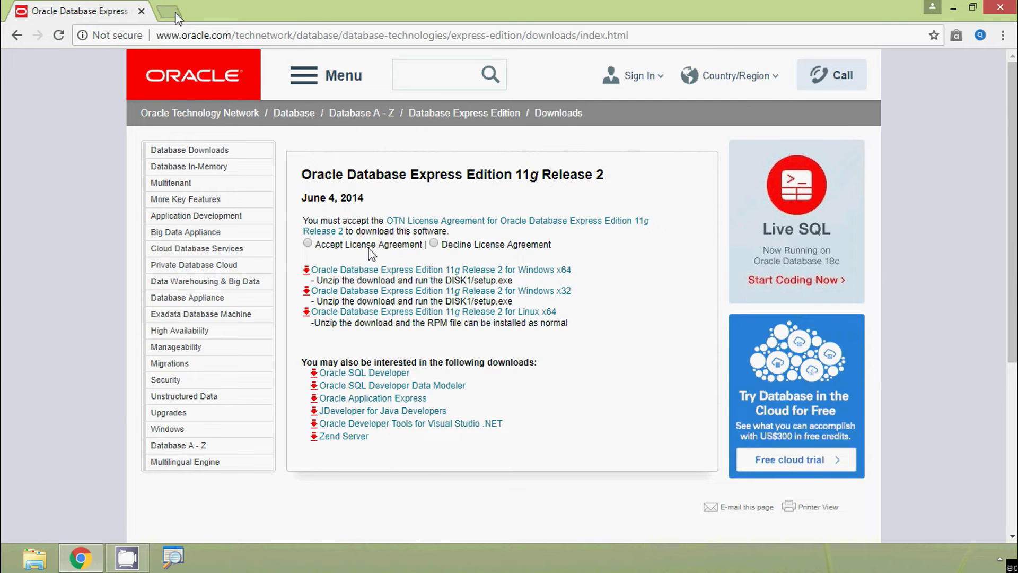
pyautogui.click(169, 11)
# Step: Load oracle.com in a new tab and open Software Downloads from the footer
pyautogui.write('ora')
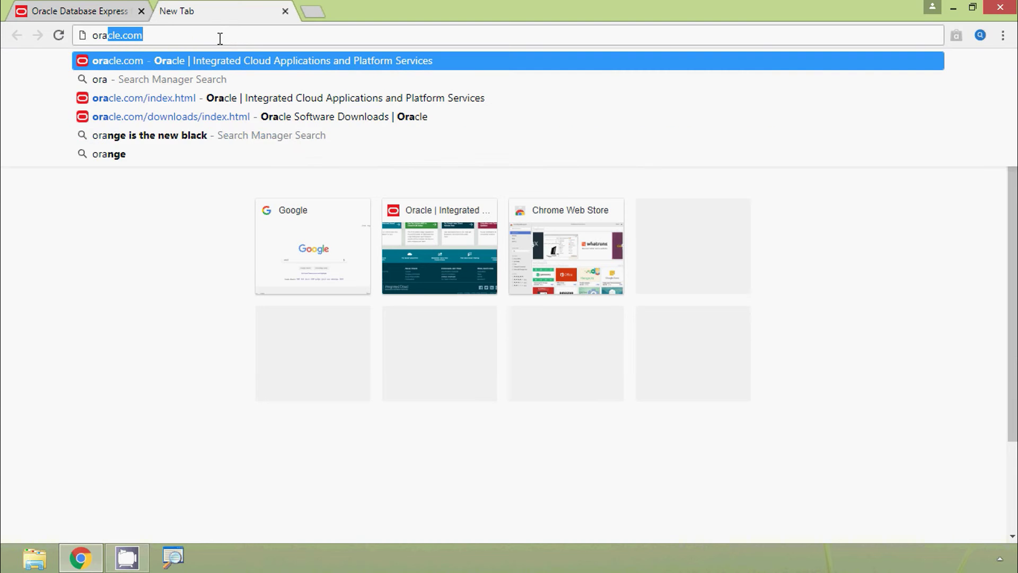
pyautogui.press('Return')
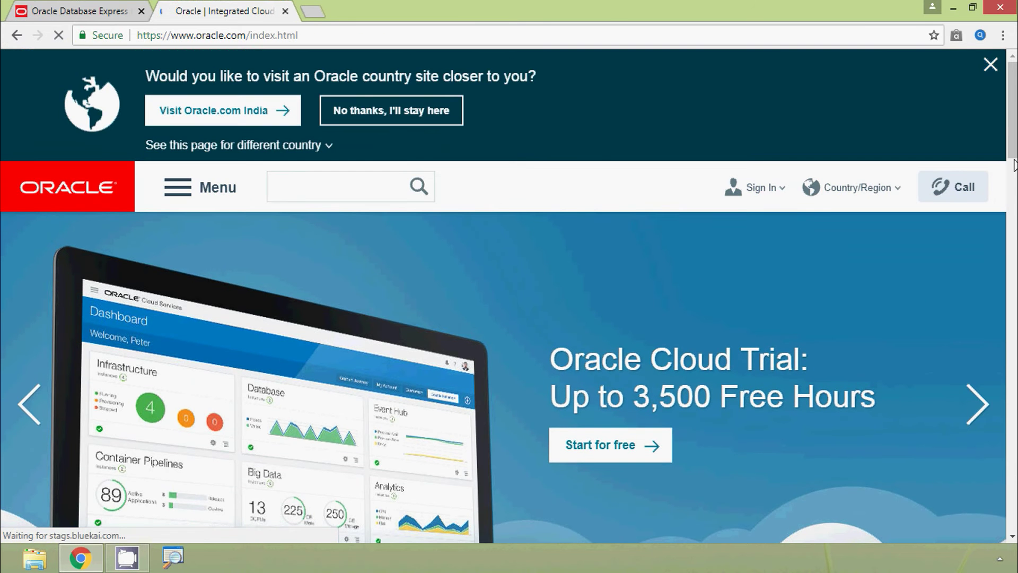
pyautogui.moveTo(1013, 156); pyautogui.dragTo(1013, 530)
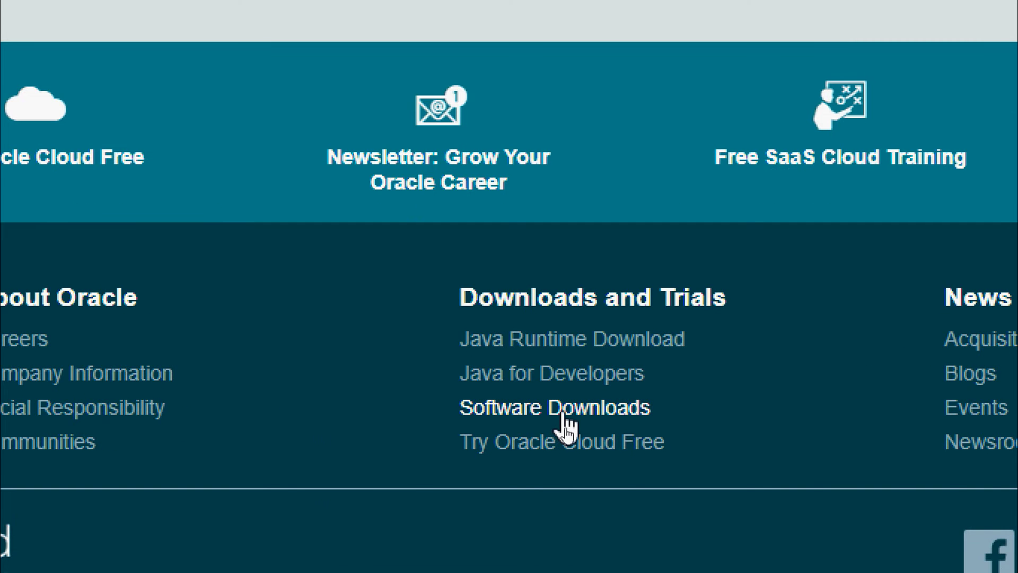
pyautogui.click(564, 419)
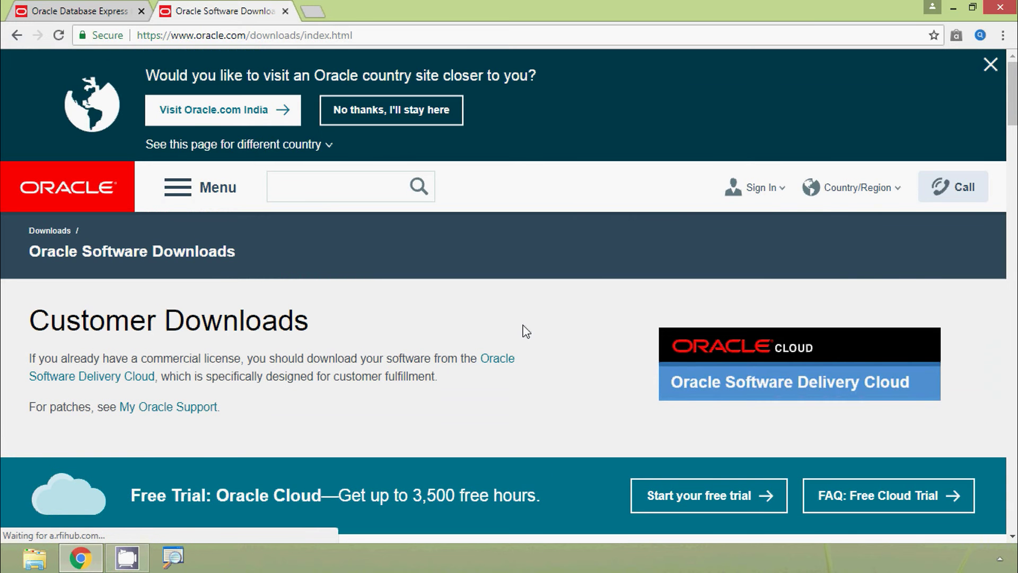
# Step: Open Database 11g Express Edition from the Developer Downloads list
pyautogui.scroll(-8, 526, 331)
pyautogui.scroll(-3, 524, 325)
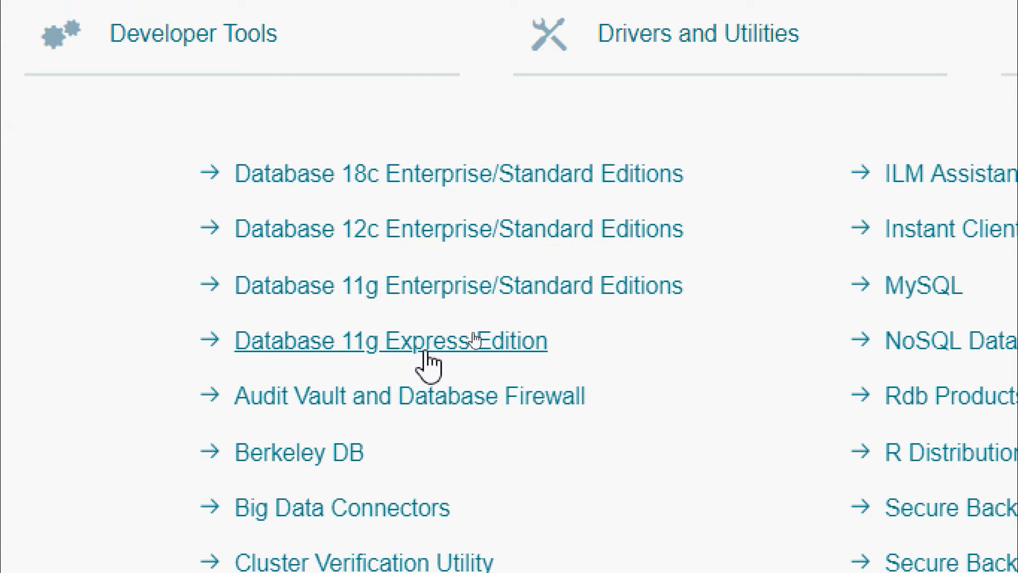
pyautogui.click(427, 354)
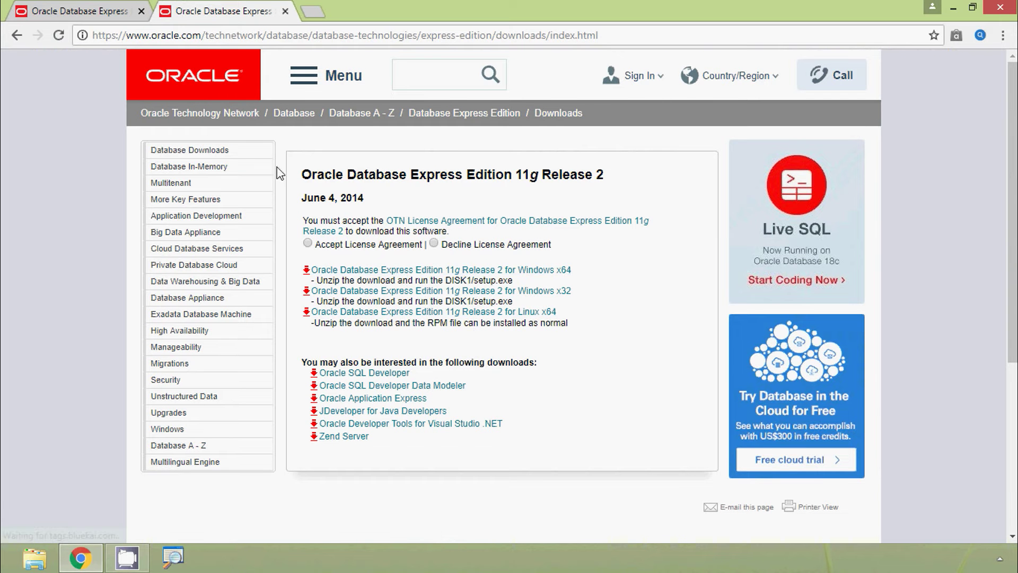
# Step: On the secure download tab, accept the Express Edition 11g license agreement
pyautogui.click(126, 15)
pyautogui.click(190, 19)
pyautogui.click(116, 14)
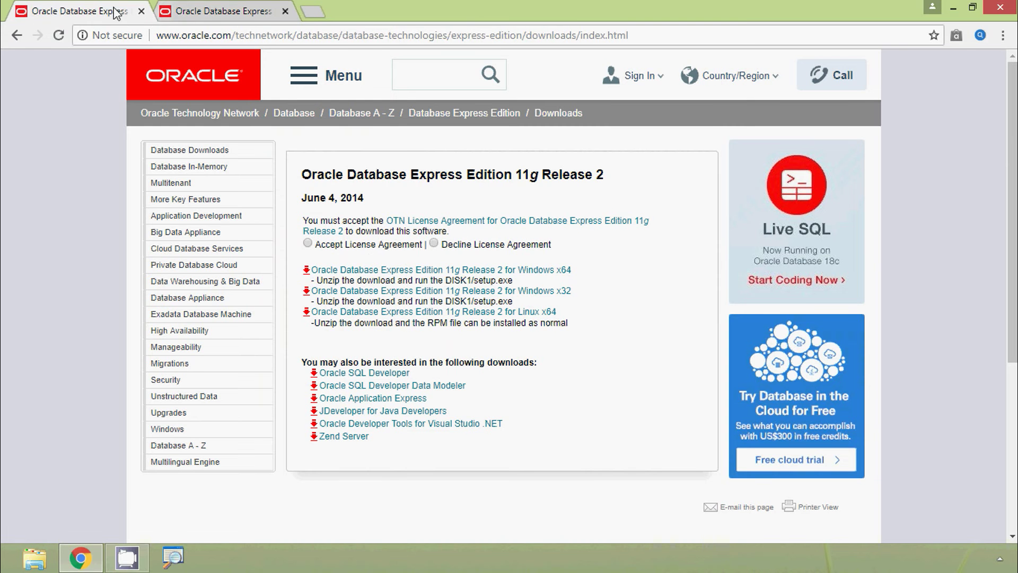
pyautogui.click(201, 20)
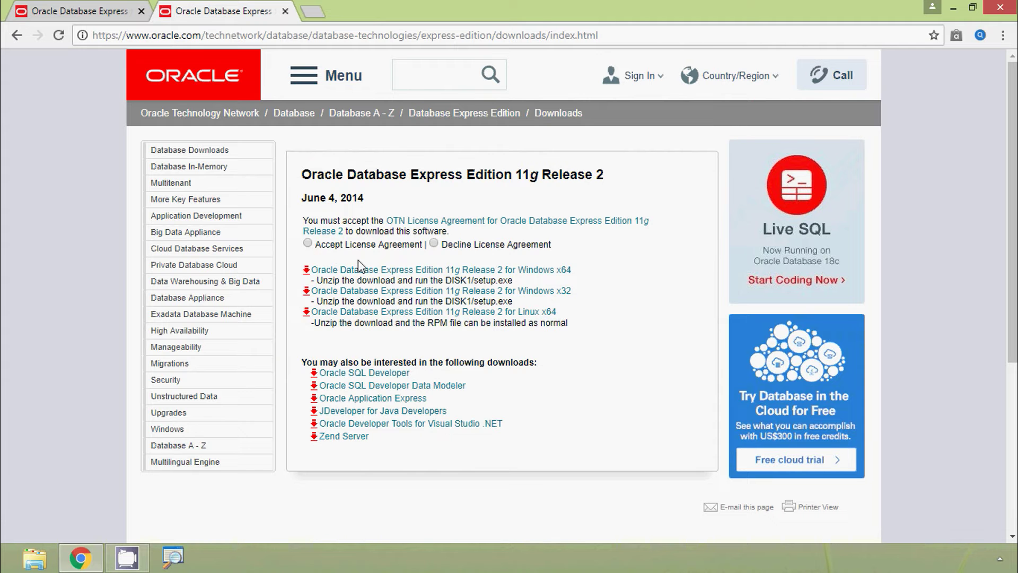
pyautogui.click(308, 243)
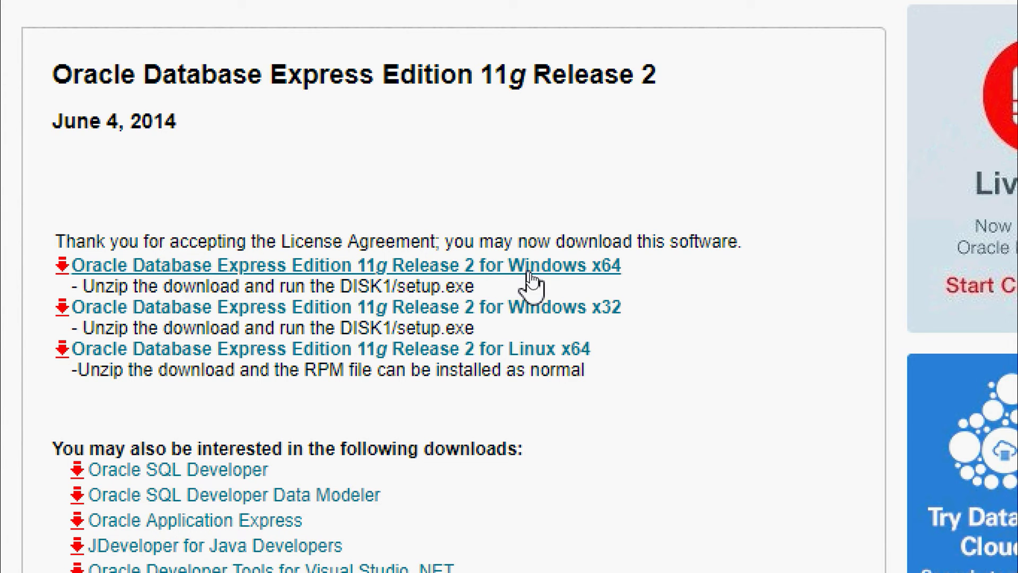
# Step: Download OracleXE112_Win64.zip for Windows x64 via an Oracle account and show it in its folder
pyautogui.click(394, 268)
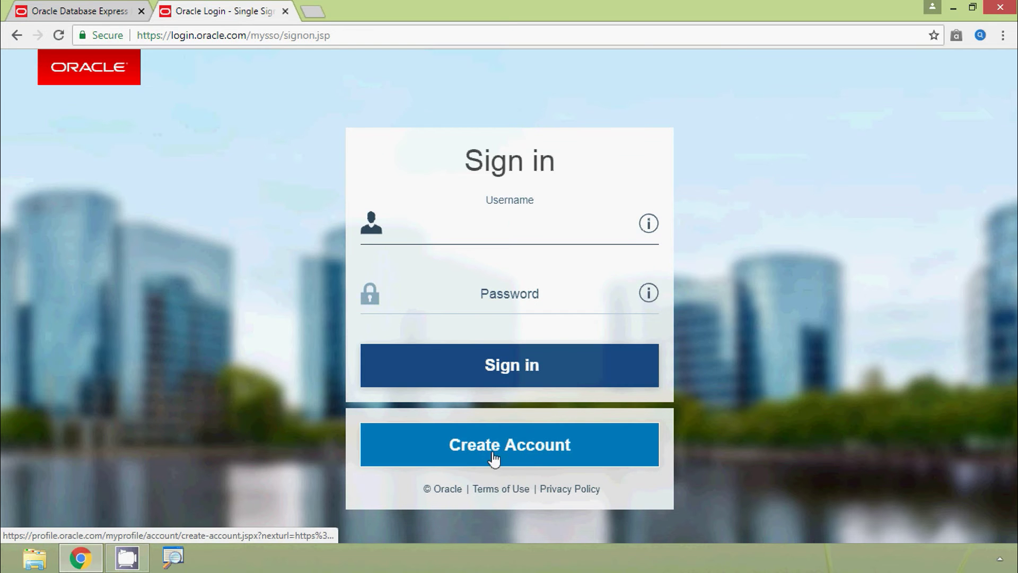
pyautogui.click(515, 455)
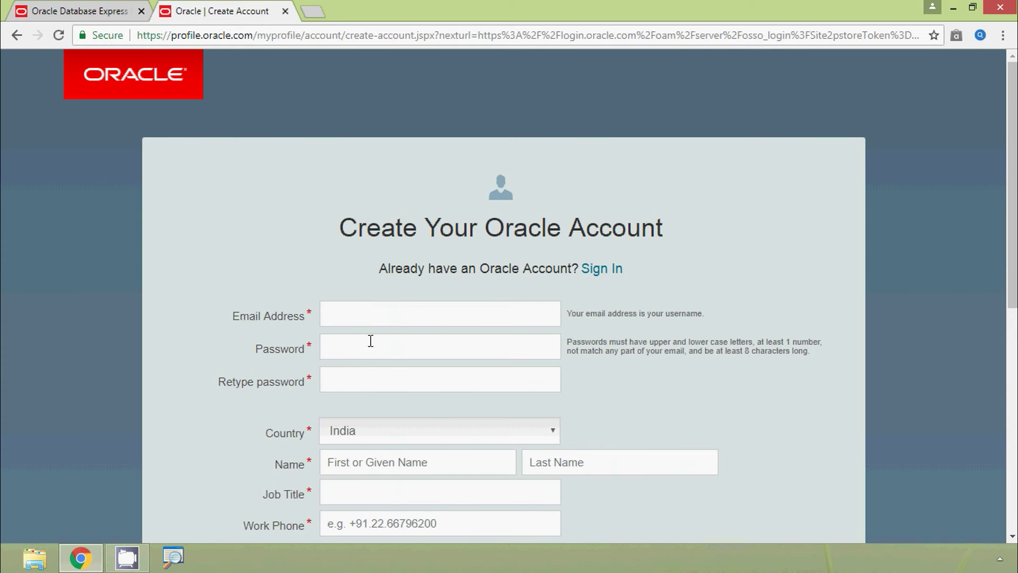
pyautogui.scroll(-8, 371, 341)
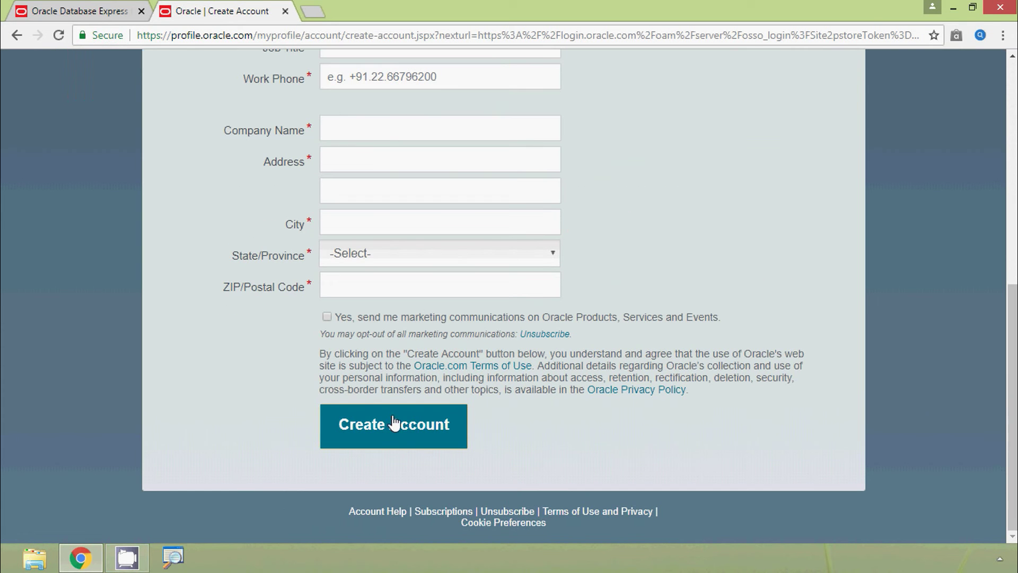
pyautogui.click(395, 435)
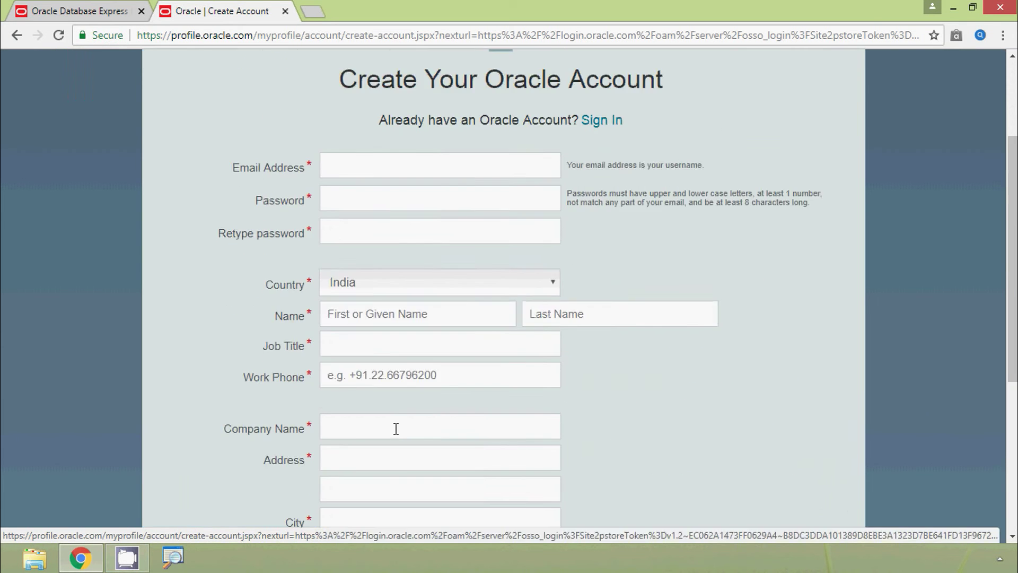
pyautogui.hotkey('alt', 'Left')
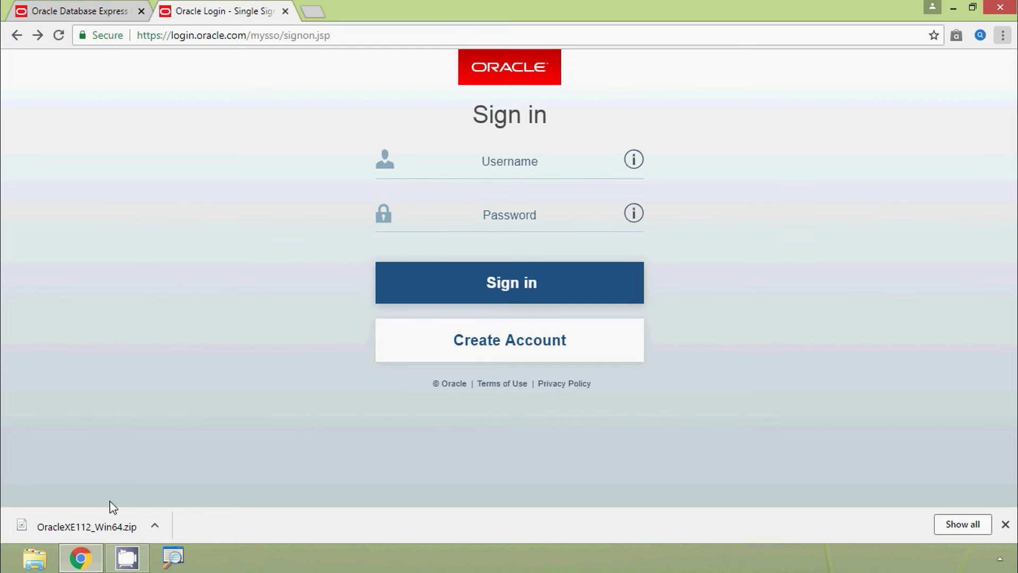
pyautogui.click(154, 525)
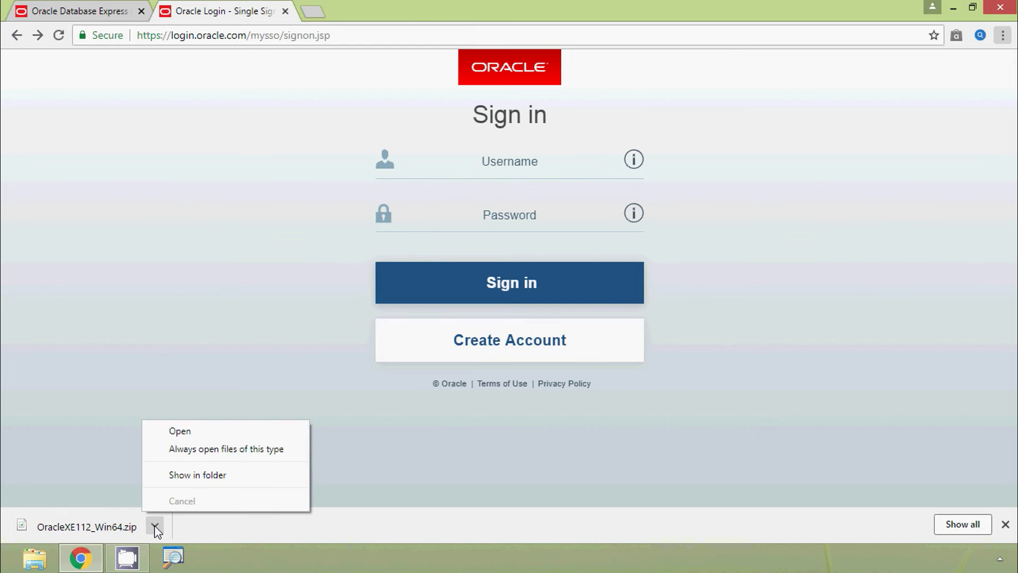
pyautogui.click(192, 475)
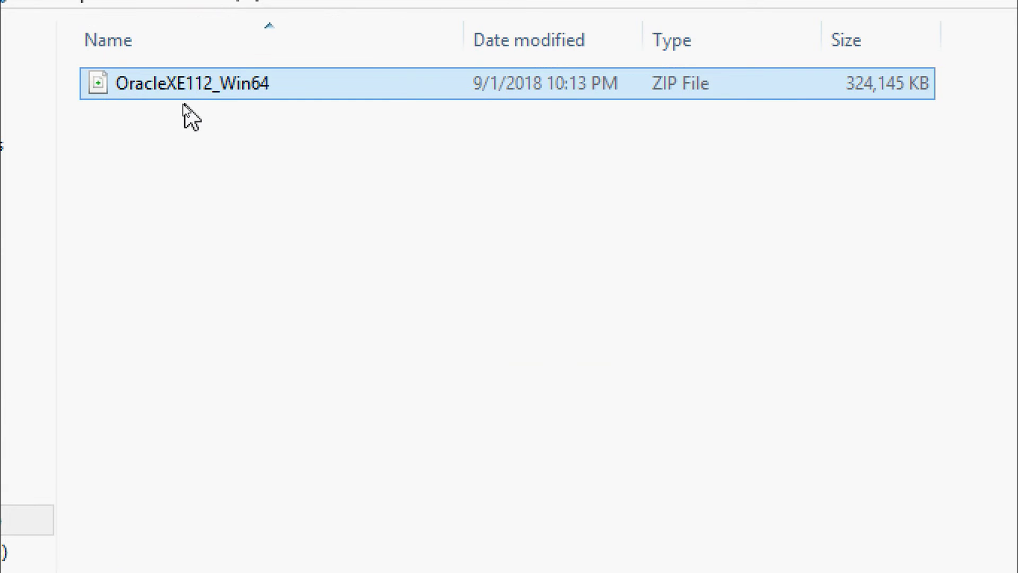
# Step: Extract the OracleXE112_Win64 archive here with 7-Zip, creating the DISK1 folder
pyautogui.rightClick(197, 94)
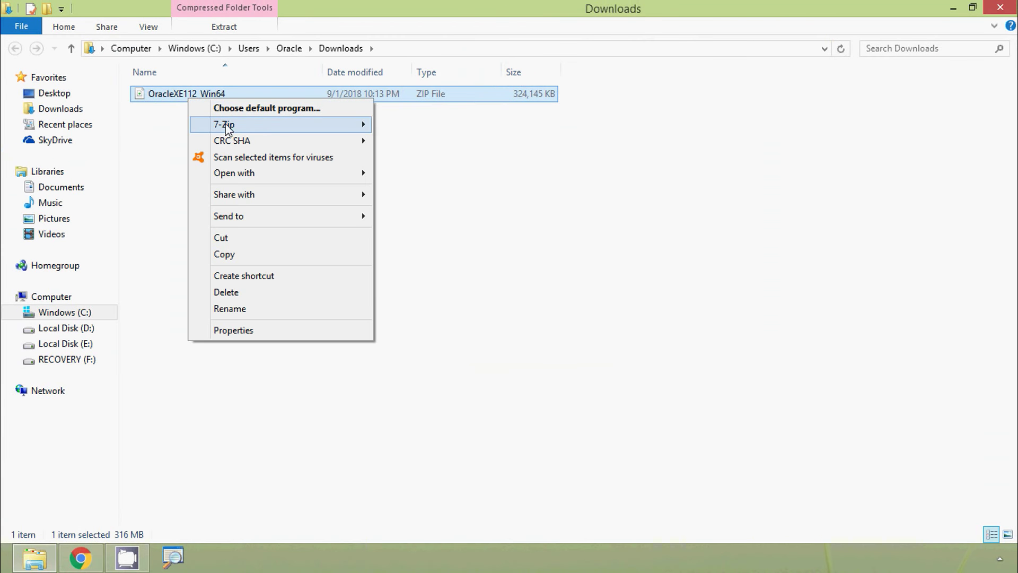
pyautogui.moveTo(228, 127)
pyautogui.click(442, 174)
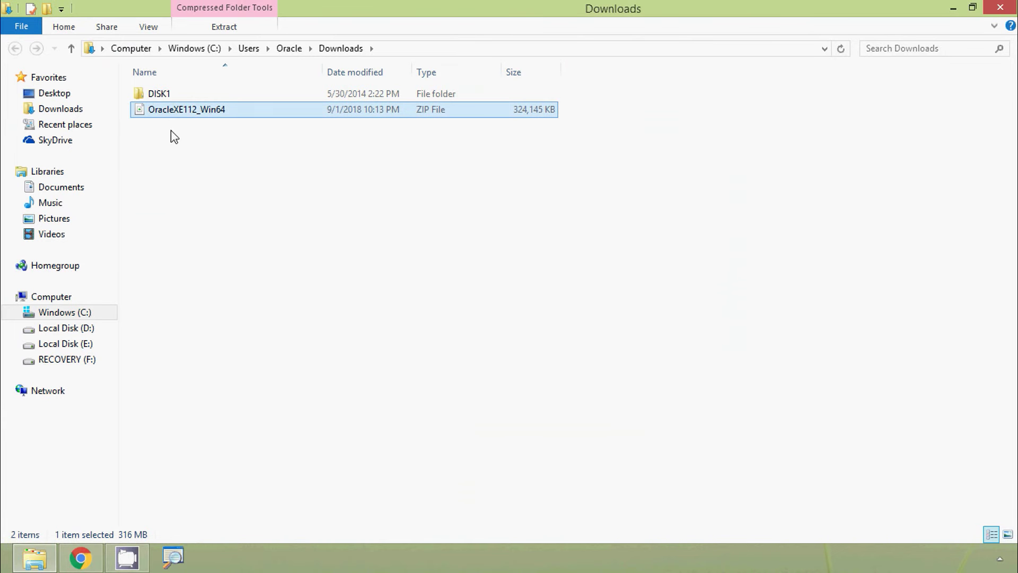
# Step: Open the DISK1 folder and run setup to launch the Oracle installer
pyautogui.click(154, 99)
pyautogui.keyDown('ctrl'); pyautogui.click(156, 104); pyautogui.keyUp('ctrl')
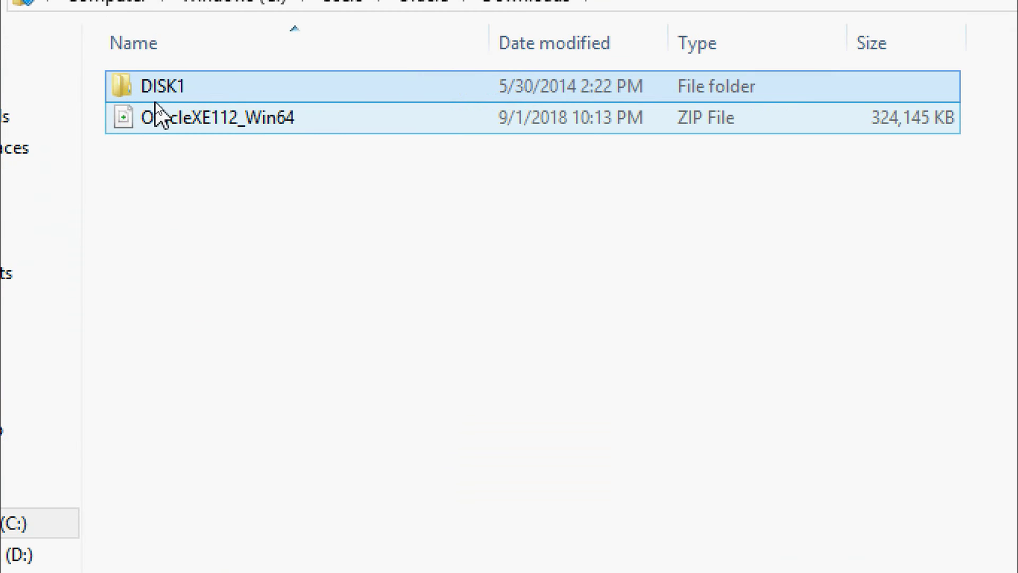
pyautogui.keyDown('ctrl'); pyautogui.click(158, 113); pyautogui.keyUp('ctrl')
pyautogui.click(152, 172)
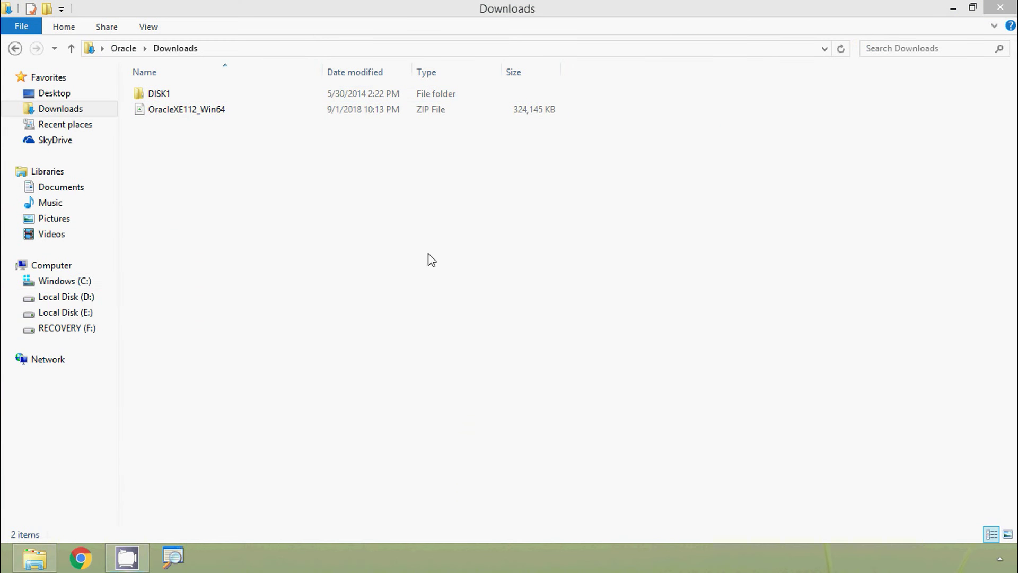
pyautogui.doubleClick(159, 99)
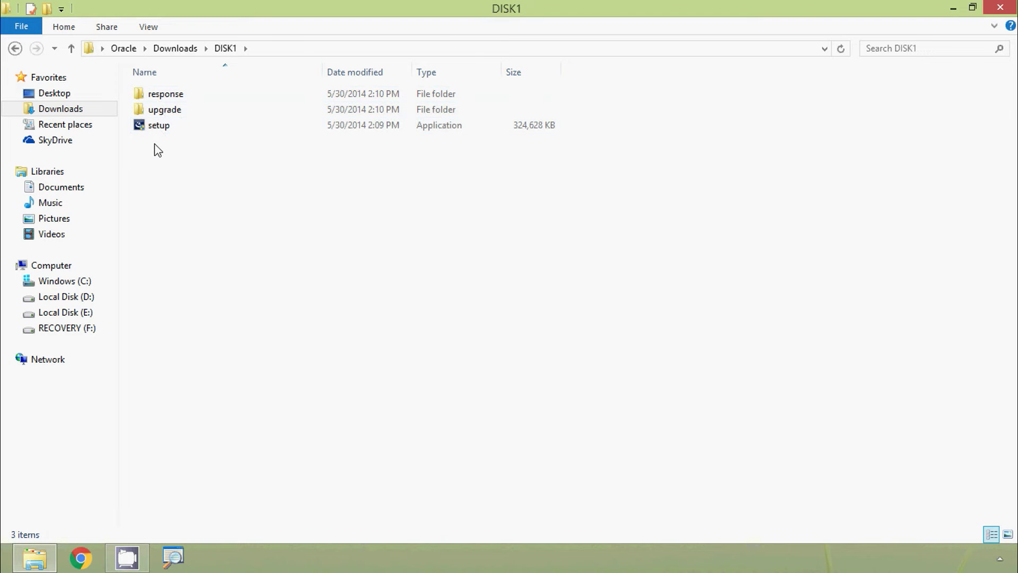
pyautogui.doubleClick(159, 128)
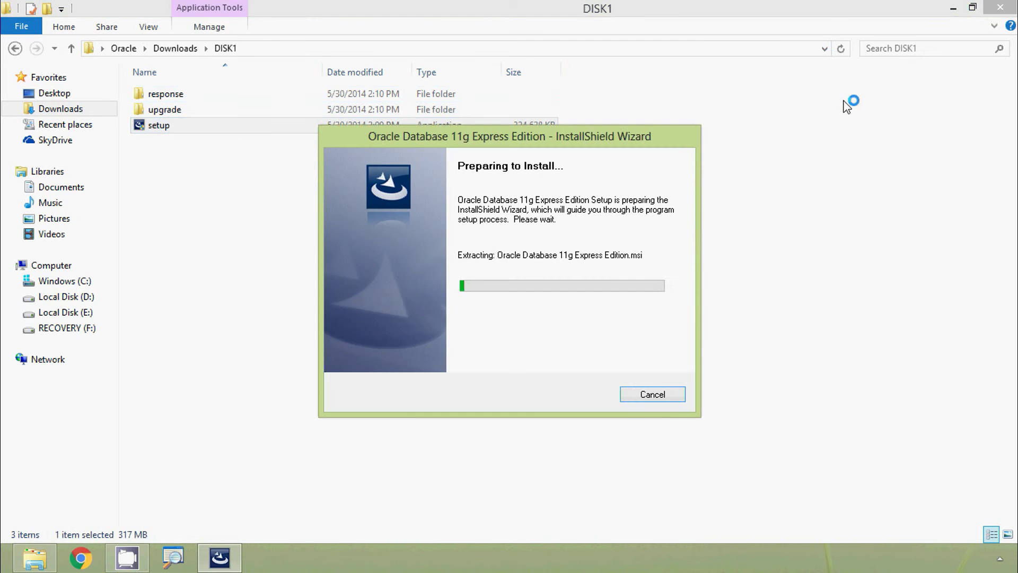
# Step: Minimize File Explorer while the InstallShield Wizard reaches its welcome page
pyautogui.click(953, 8)
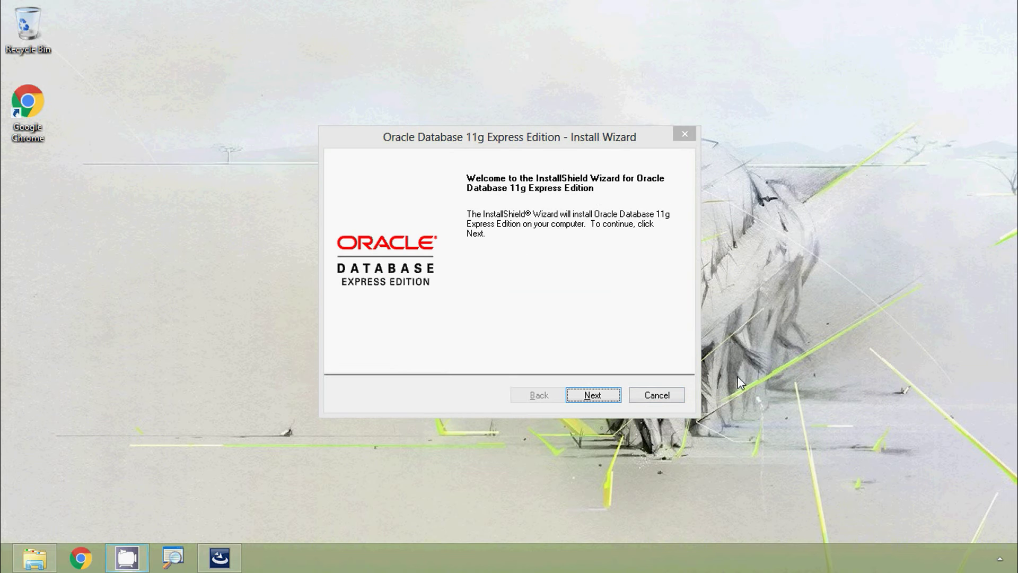
# Step: Accept the license terms and continue to the C:\oraclexe\ destination page
pyautogui.click(592, 396)
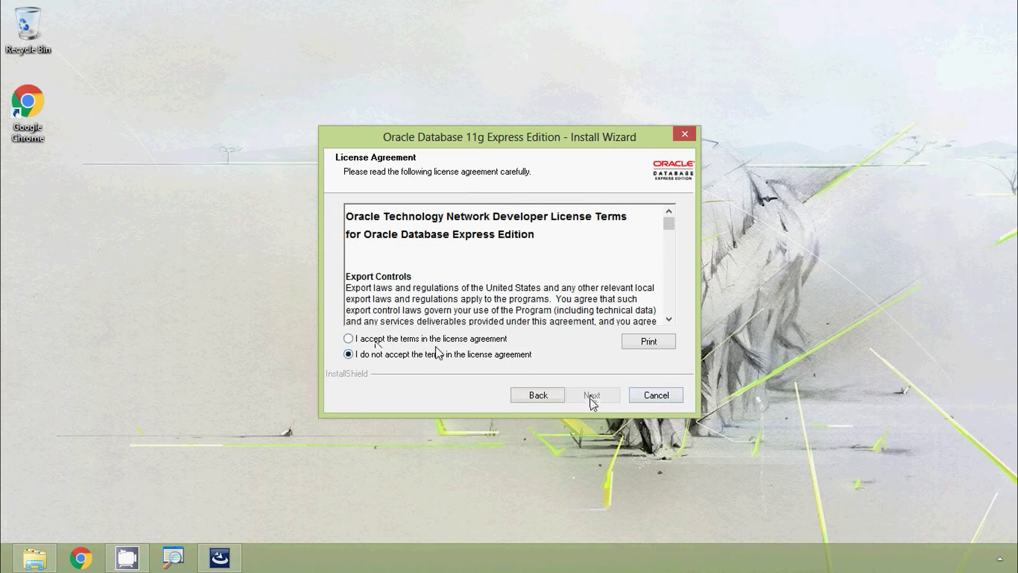
pyautogui.click(409, 339)
pyautogui.moveTo(669, 223); pyautogui.dragTo(676, 307)
pyautogui.click(591, 395)
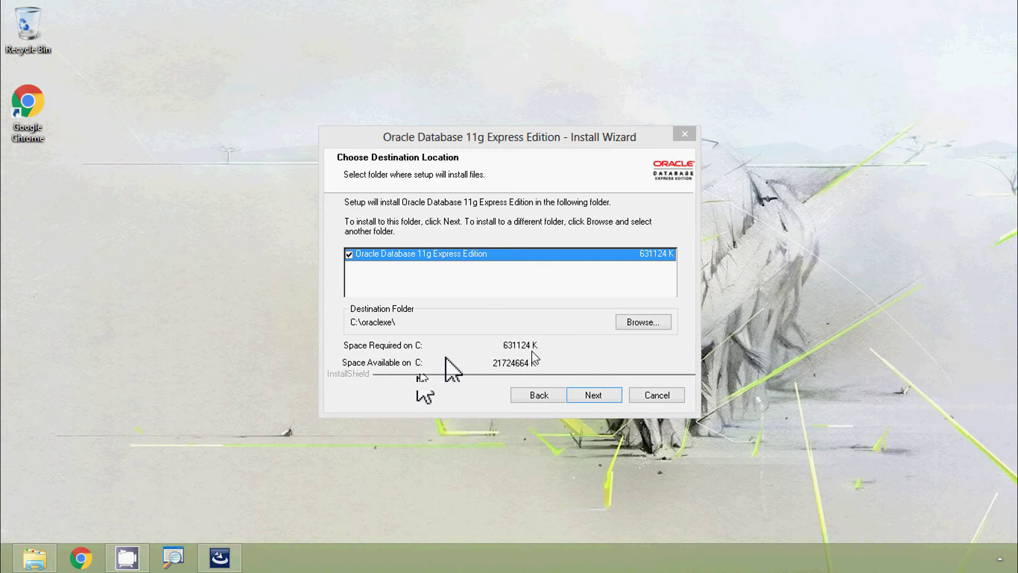
# Step: Keep C:\oraclexe\ as destination and enter and confirm the SYS/SYSTEM password
pyautogui.click(592, 397)
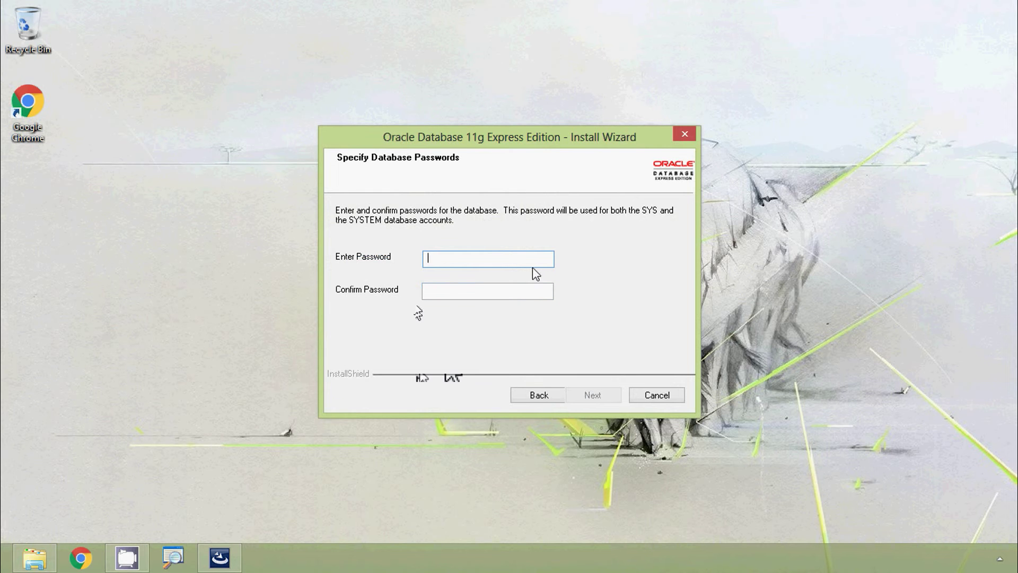
pyautogui.press('Tab')
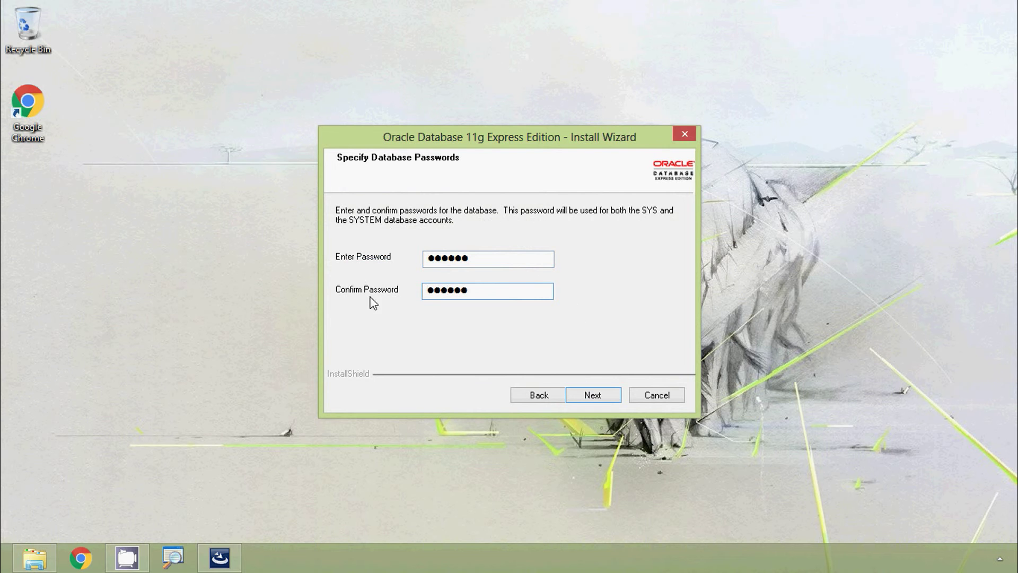
pyautogui.click(590, 395)
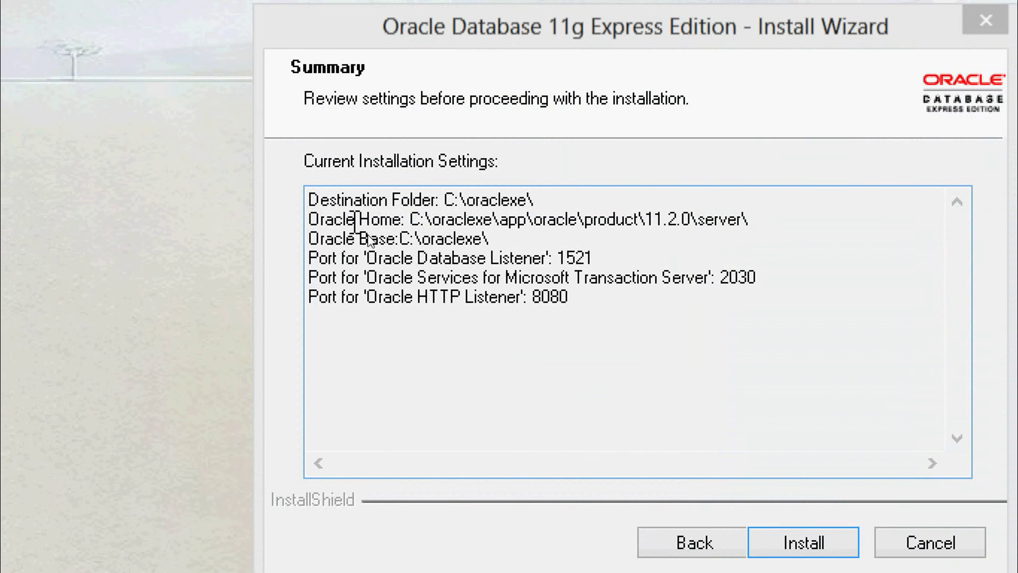
# Step: Check the summary's Oracle Home and HTTP listener port 8080, then install Oracle XE
pyautogui.click(503, 240)
pyautogui.moveTo(503, 244); pyautogui.dragTo(769, 222)
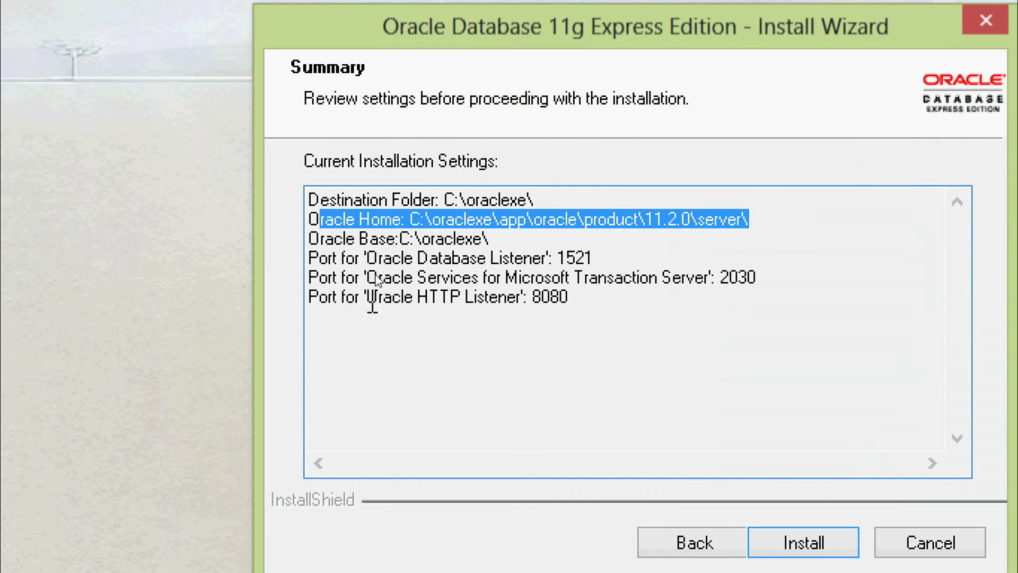
pyautogui.click(485, 298)
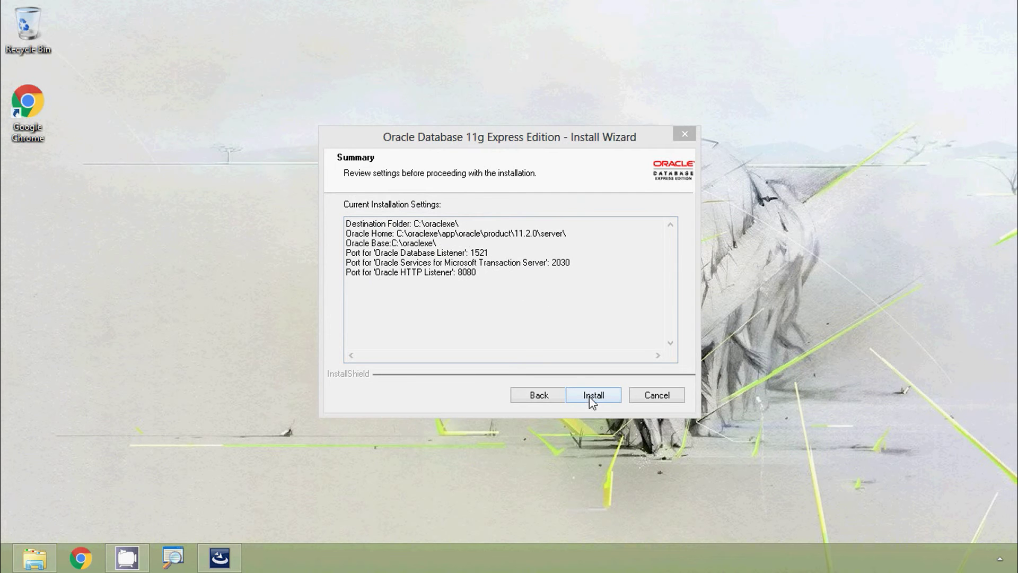
pyautogui.click(593, 400)
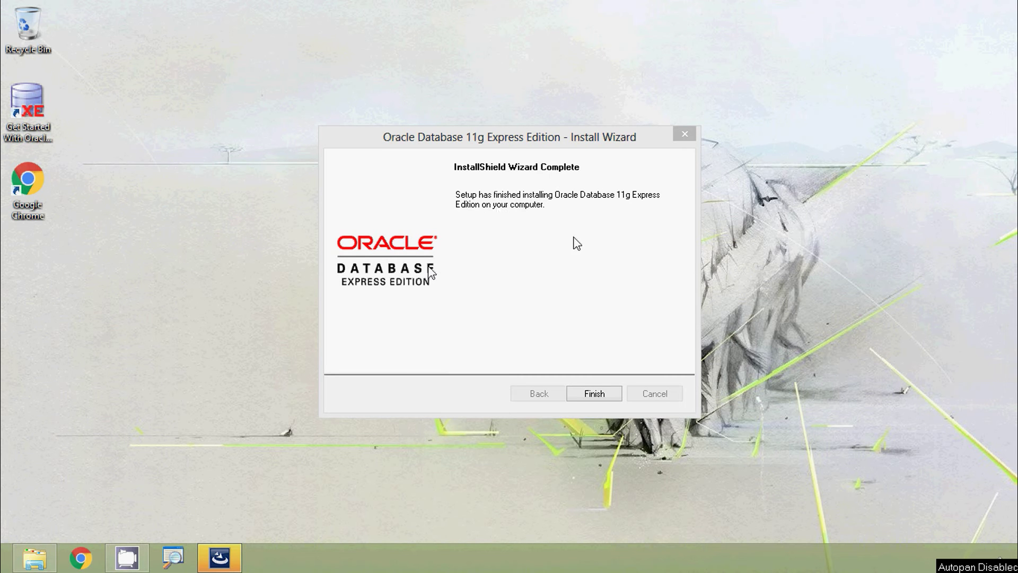
# Step: Finish the completed Oracle Database 11g XE installation and close the InstallShield wizard
pyautogui.click(603, 395)
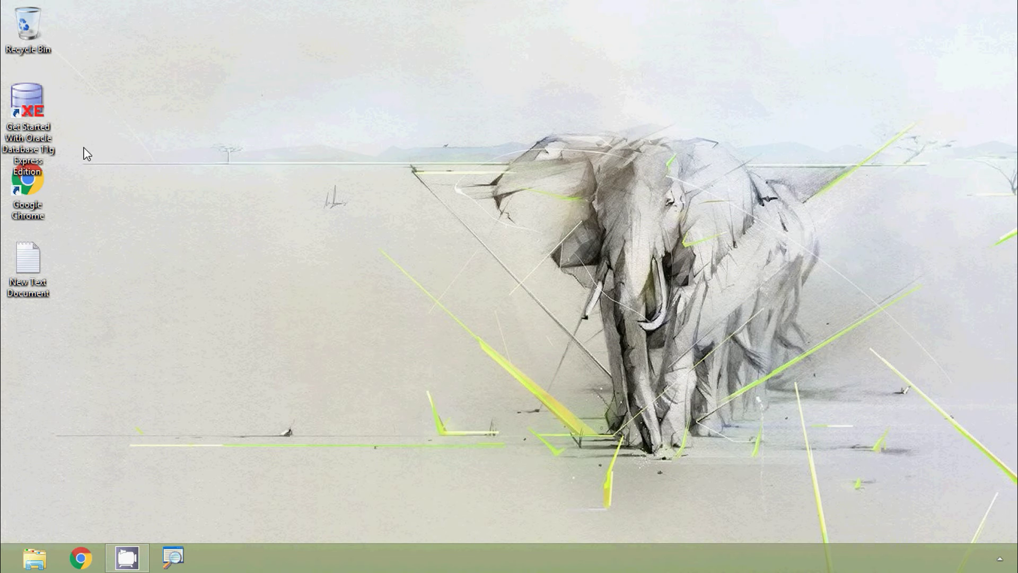
# Step: Launch the Get Started shortcut, dismiss its %HTTPPORT% cannot-find error, and open File Explorer
pyautogui.moveTo(30, 115); pyautogui.dragTo(409, 249)
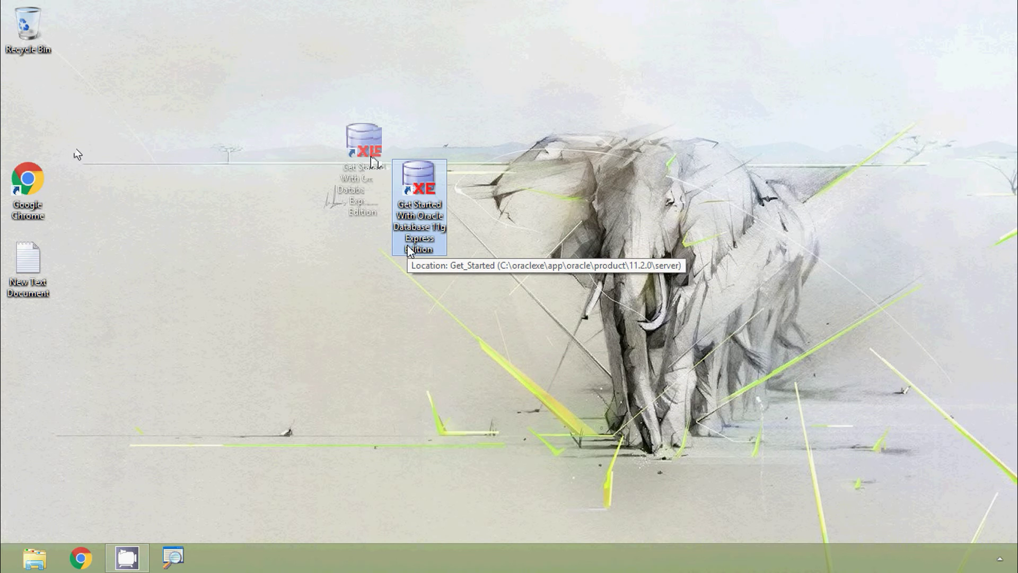
pyautogui.doubleClick(421, 200)
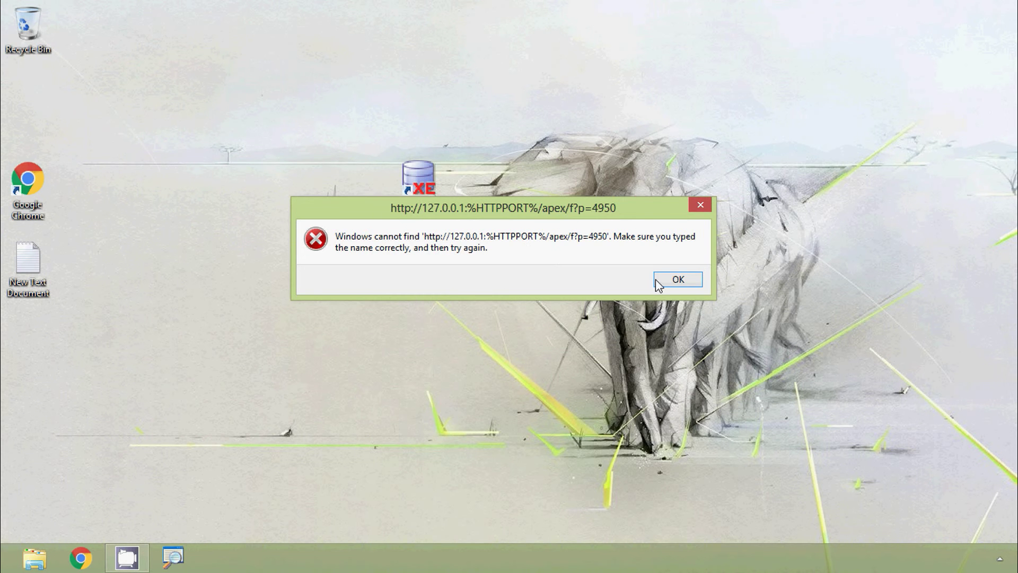
pyautogui.click(833, 313)
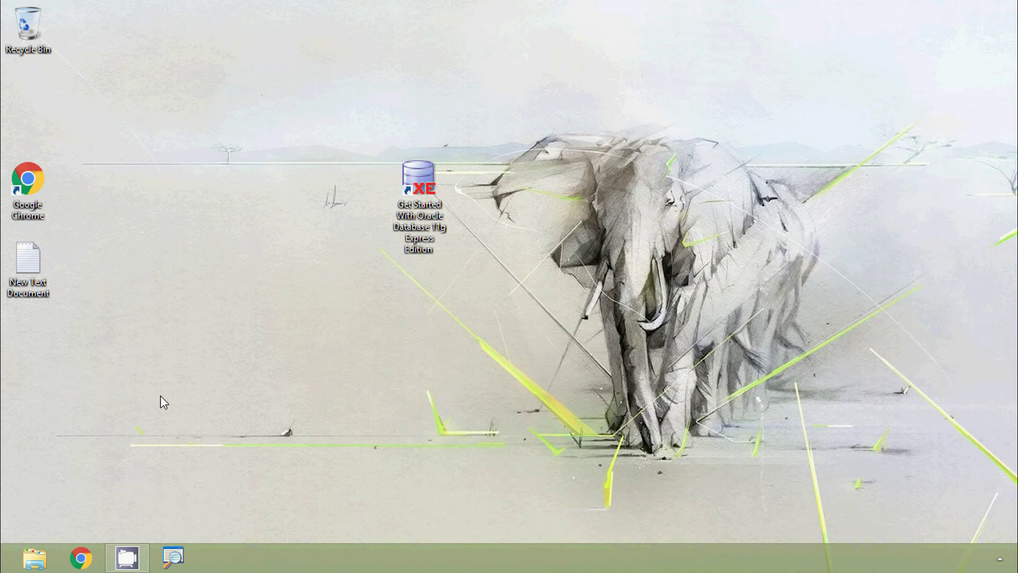
pyautogui.click(35, 557)
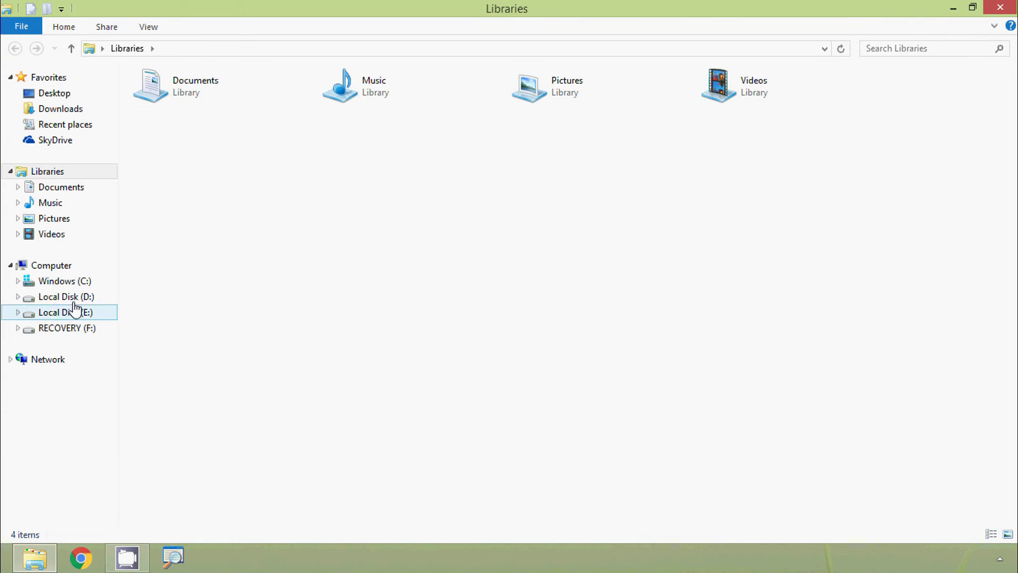
# Step: Browse to C:\oraclexe\app\oracle\product\11.2.0\server and bring up the Get_Started shortcut's context menu
pyautogui.click(74, 282)
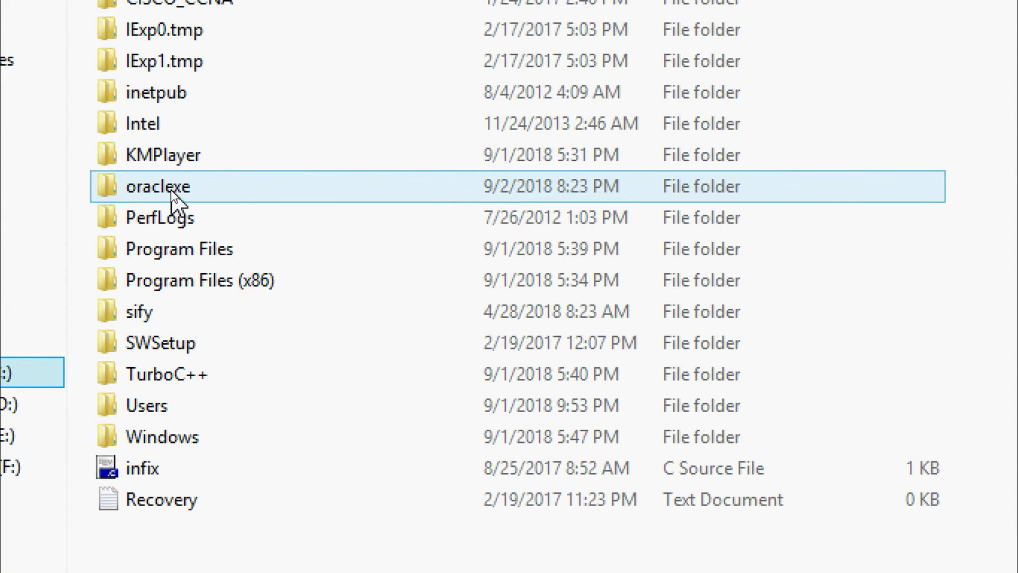
pyautogui.doubleClick(171, 189)
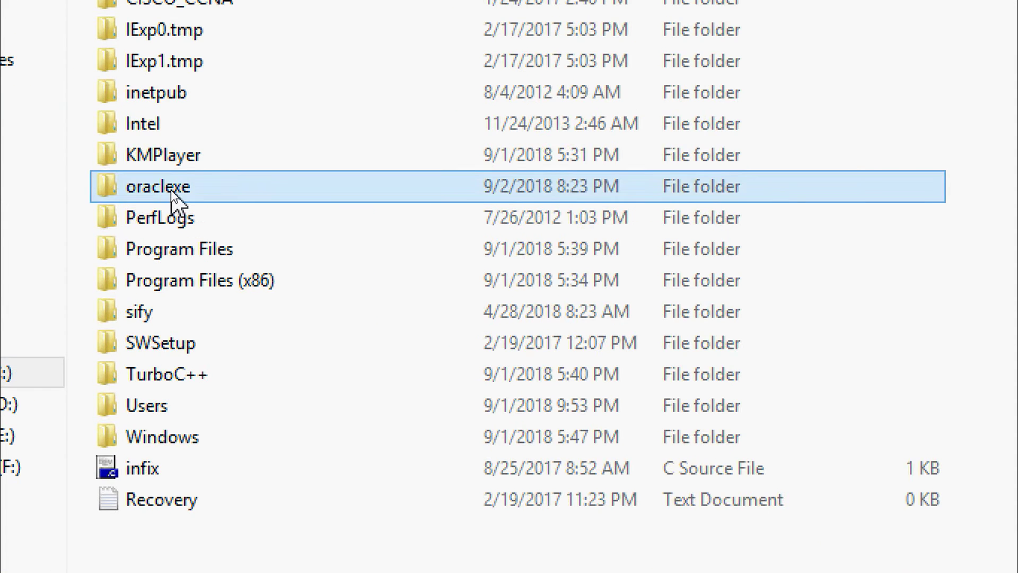
pyautogui.doubleClick(160, 95)
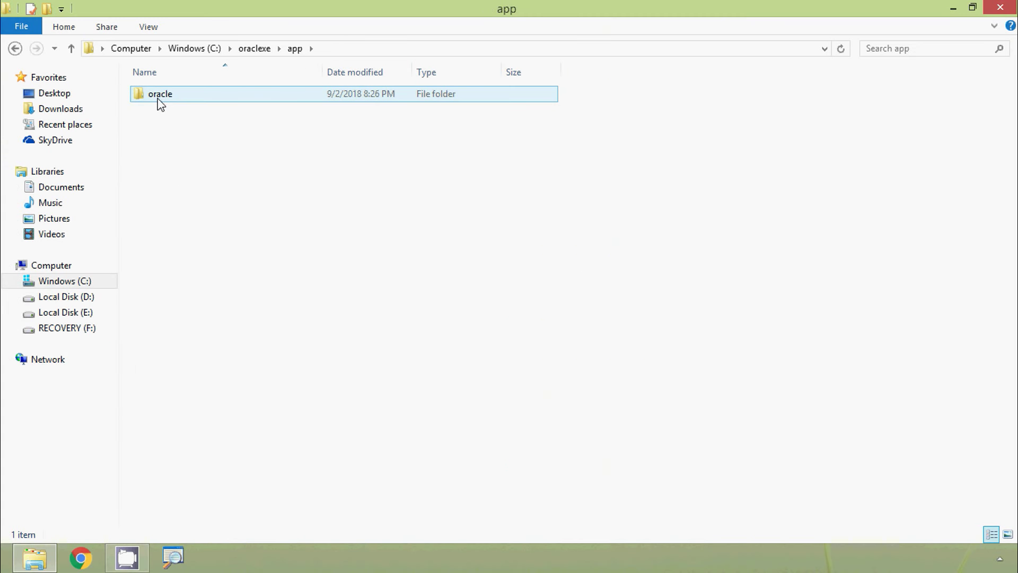
pyautogui.doubleClick(159, 100)
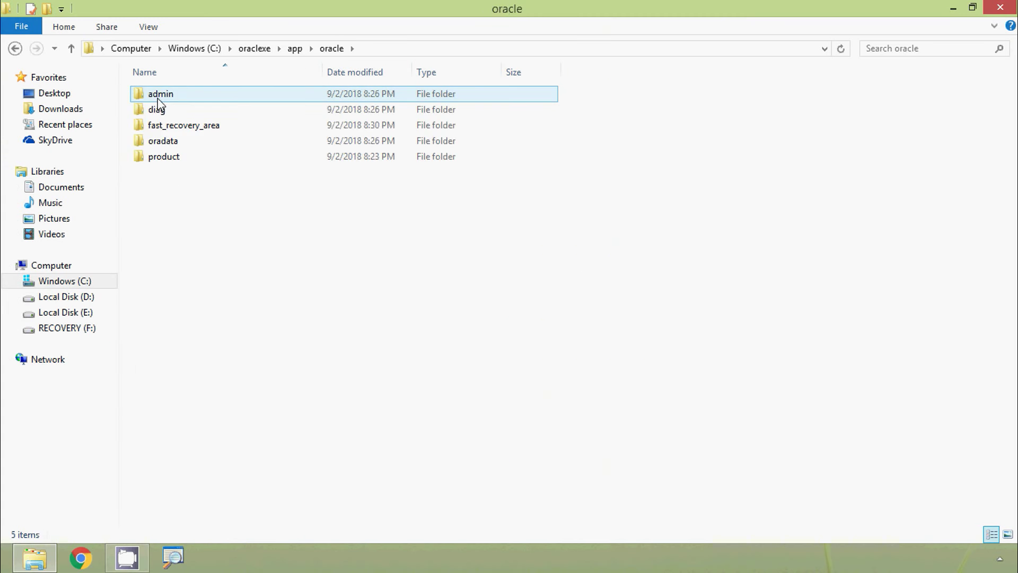
pyautogui.doubleClick(161, 156)
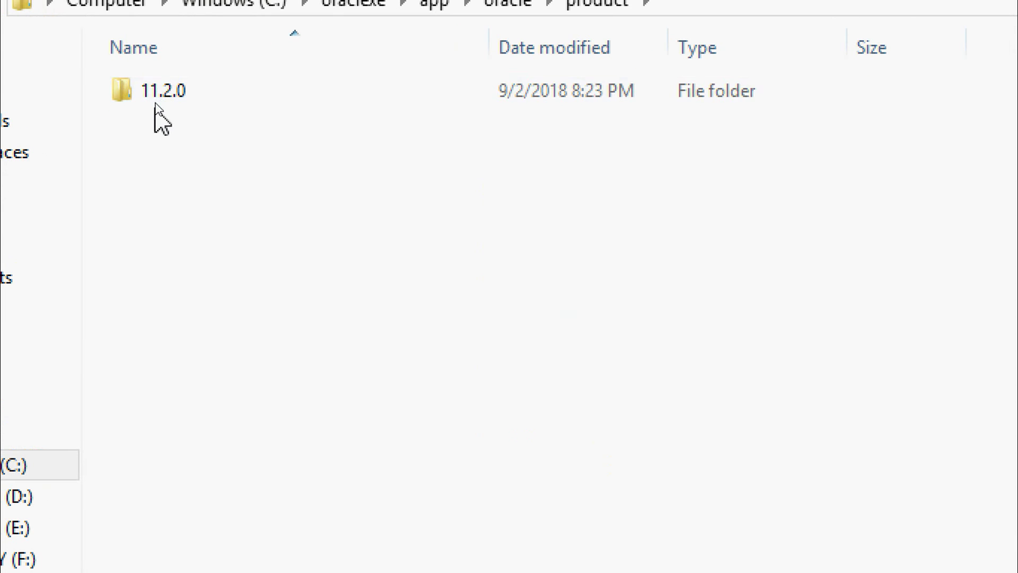
pyautogui.doubleClick(165, 103)
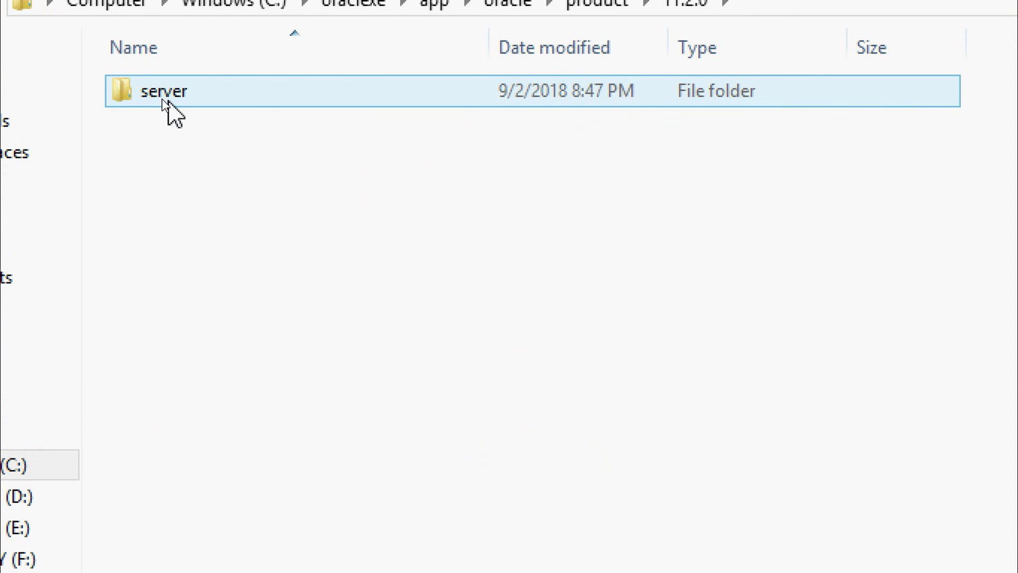
pyautogui.doubleClick(164, 103)
pyautogui.scroll(-5, 165, 350)
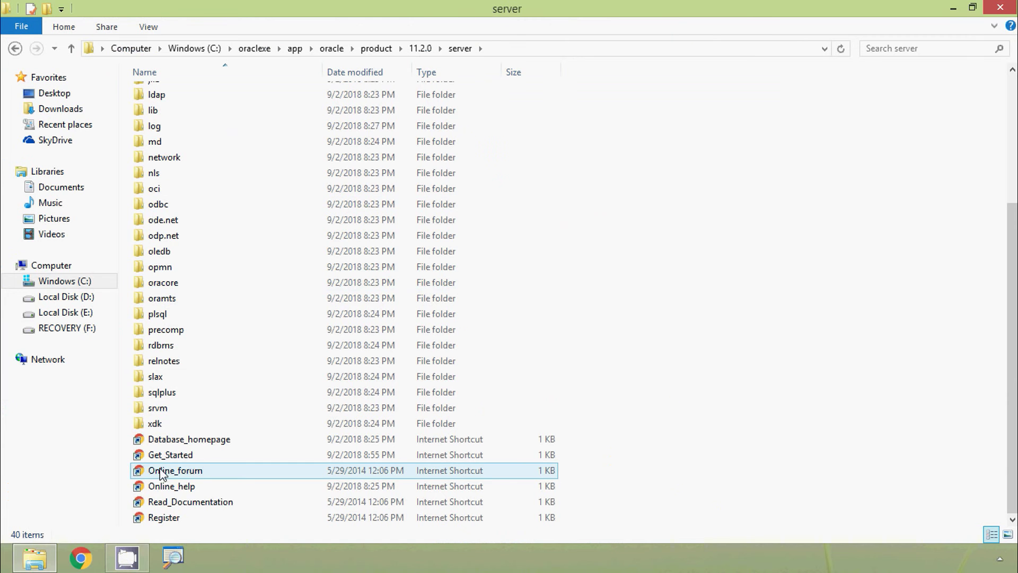
pyautogui.rightClick(170, 456)
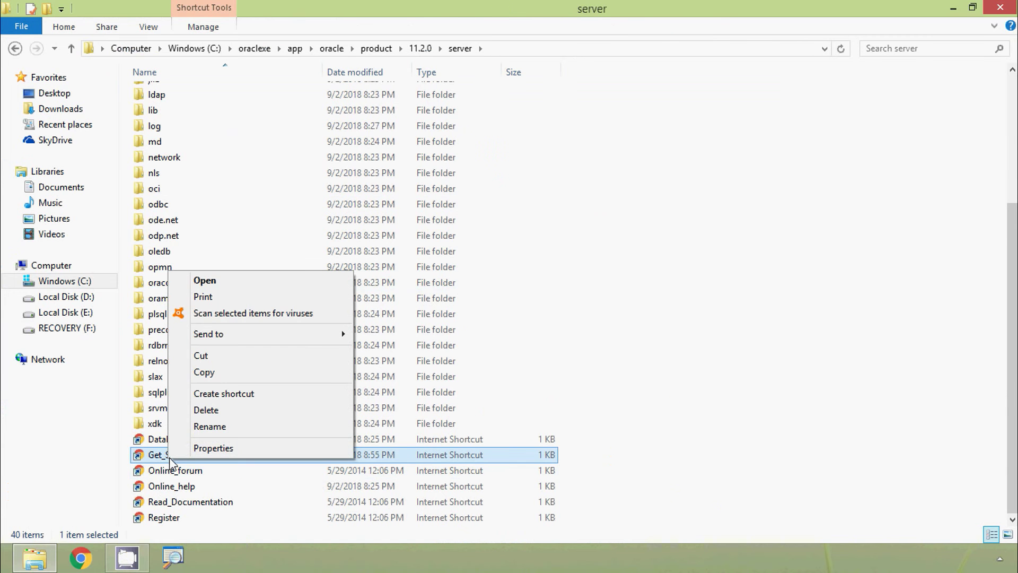
pyautogui.click(200, 448)
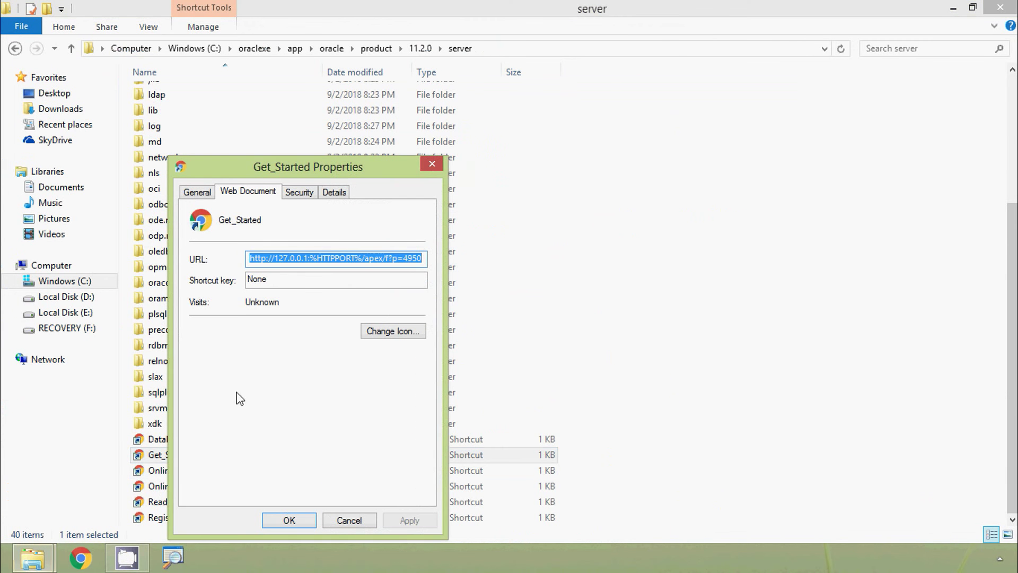
pyautogui.click(324, 260)
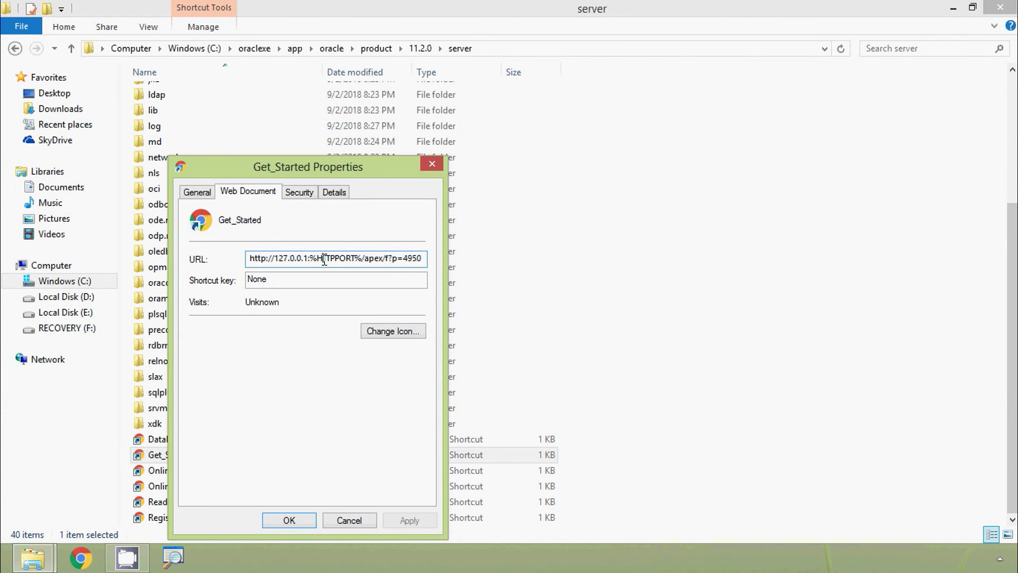
pyautogui.press('Left')
pyautogui.press('Left')
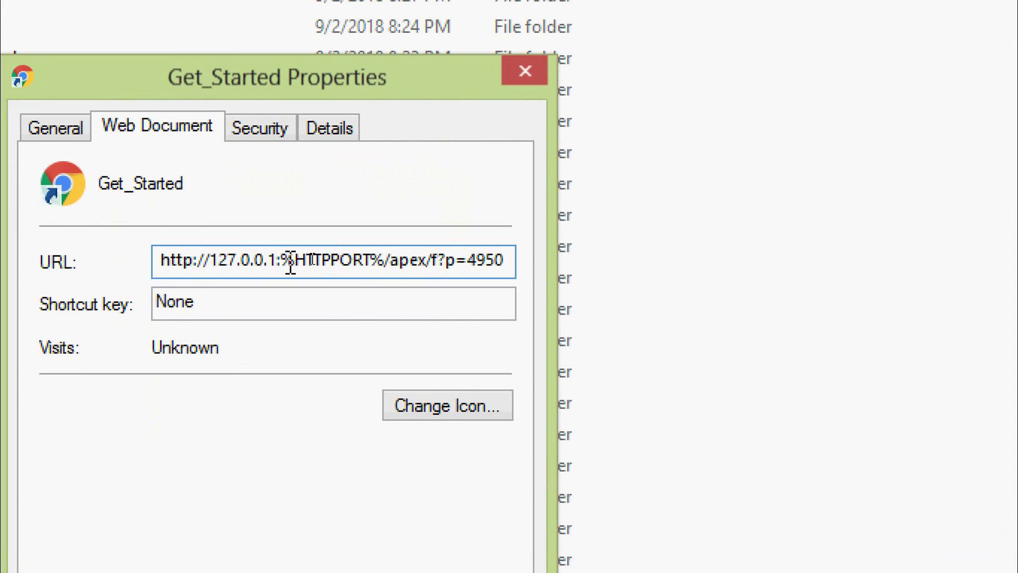
pyautogui.press('Delete')
pyautogui.press('Delete')
pyautogui.press('Delete')
pyautogui.press('Delete')
pyautogui.press('Delete')
pyautogui.press('Delete')
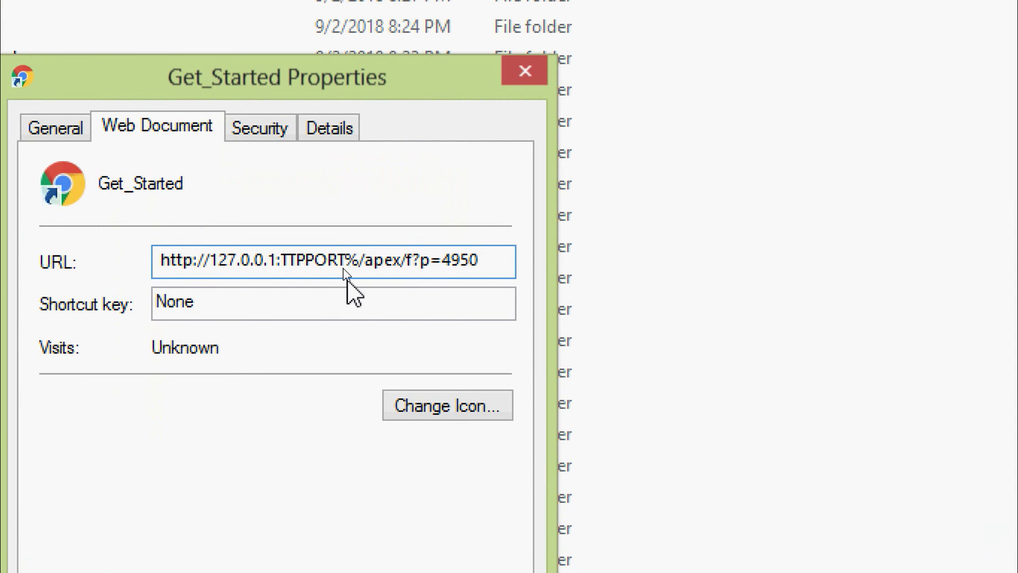
pyautogui.press('Delete')
pyautogui.press('Delete')
pyautogui.press('Delete')
pyautogui.press('Delete')
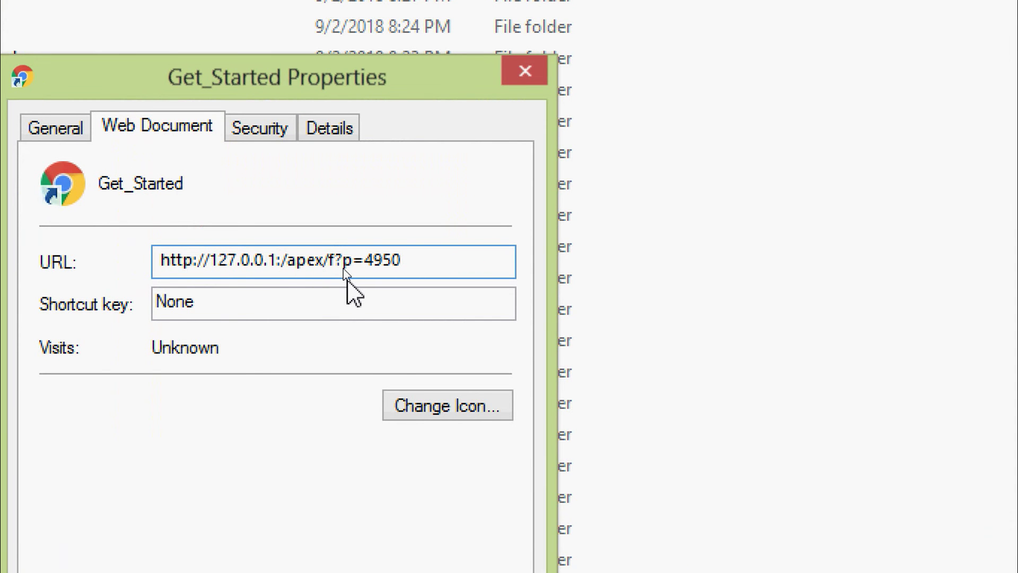
pyautogui.write('8080')
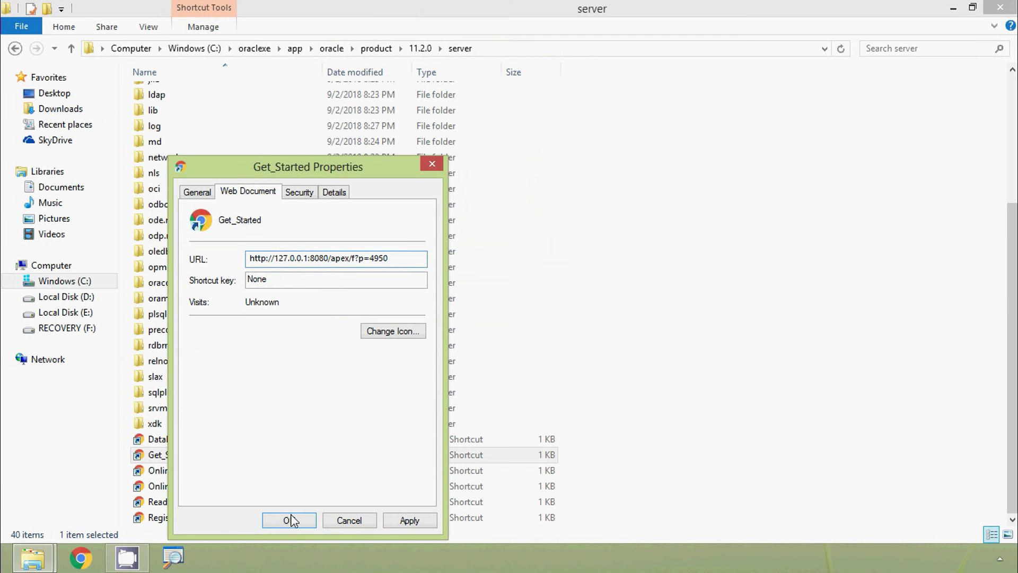
pyautogui.click(290, 520)
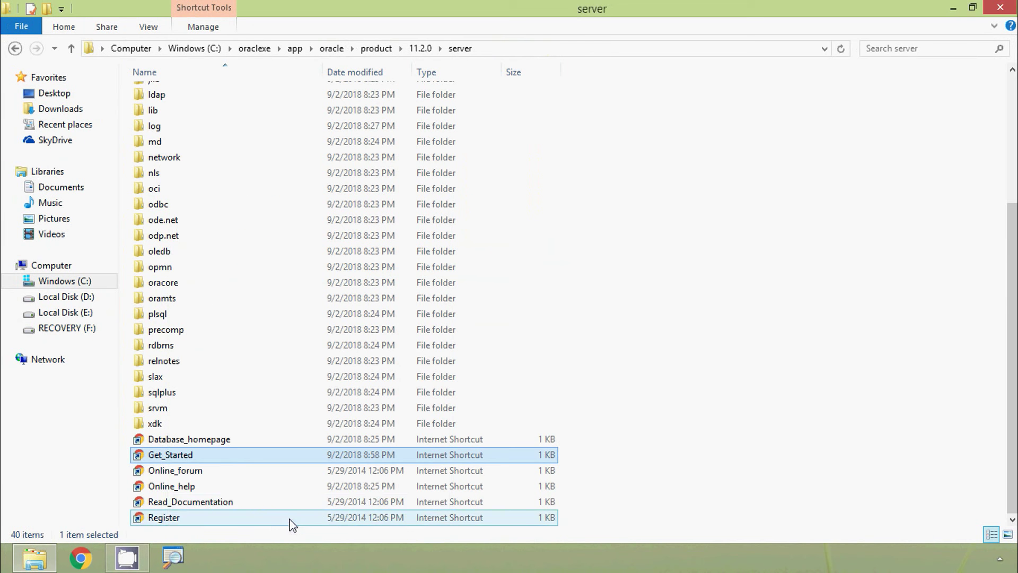
# Step: Refresh the server folder listing and close the File Explorer window
pyautogui.rightClick(720, 264)
pyautogui.click(751, 321)
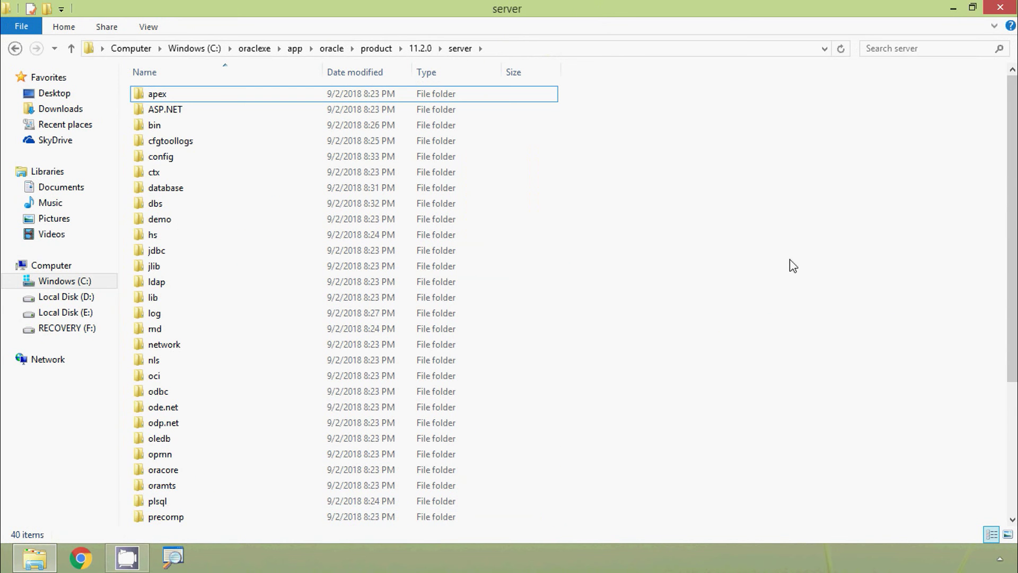
pyautogui.click(953, 8)
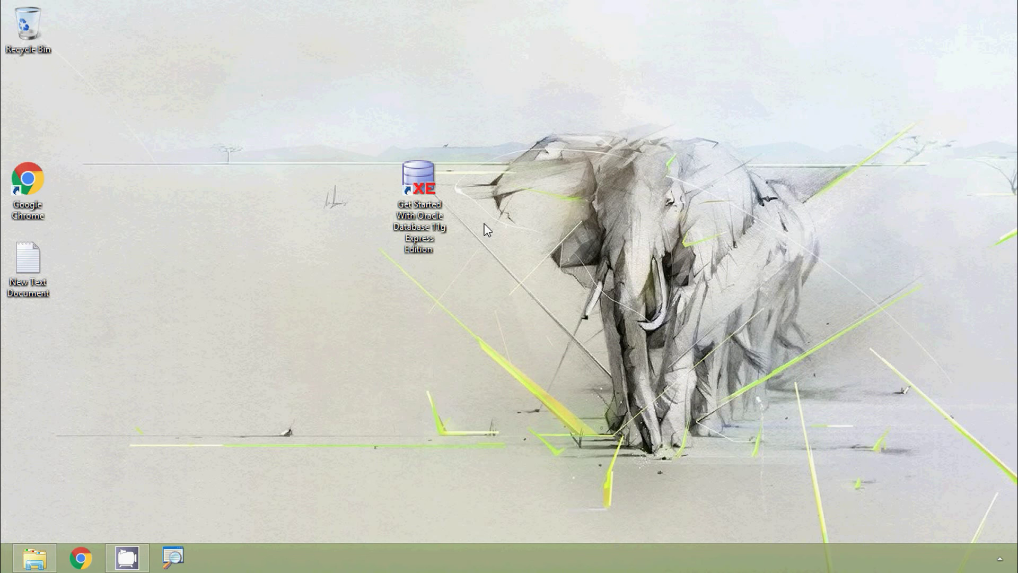
# Step: Launch the Get Started With Oracle Database 11g XE shortcut to load the 127.0.0.1:8080 home page
pyautogui.click(419, 183)
pyautogui.press('Return')
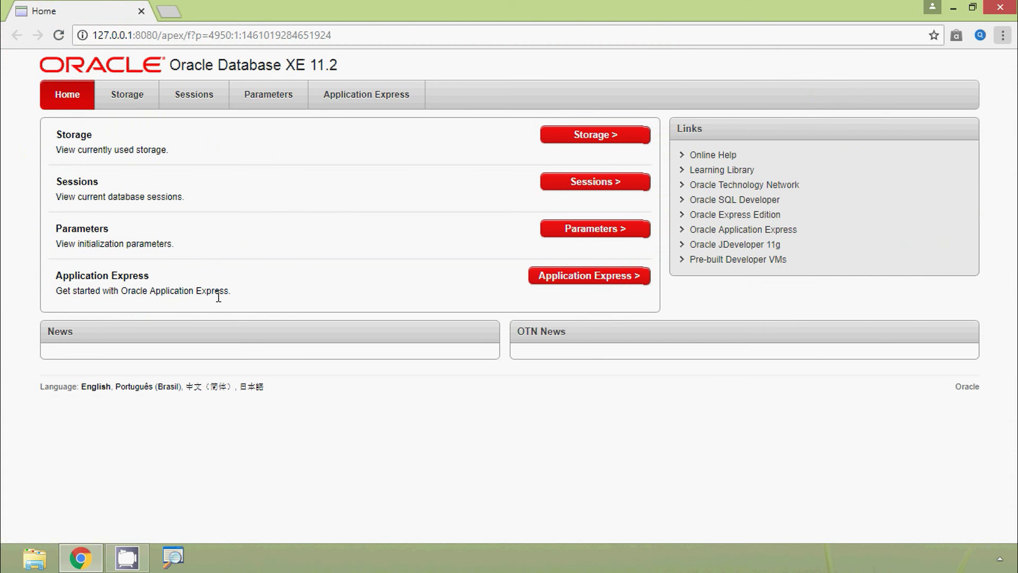
# Step: Open Application Express and log in as username system with the administrator password
pyautogui.click(608, 281)
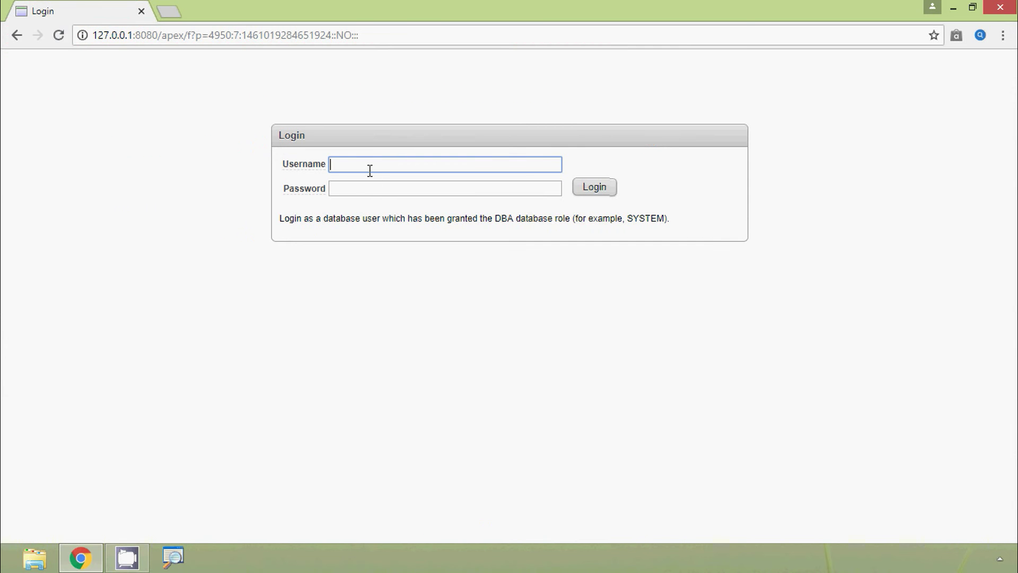
pyautogui.click(442, 340)
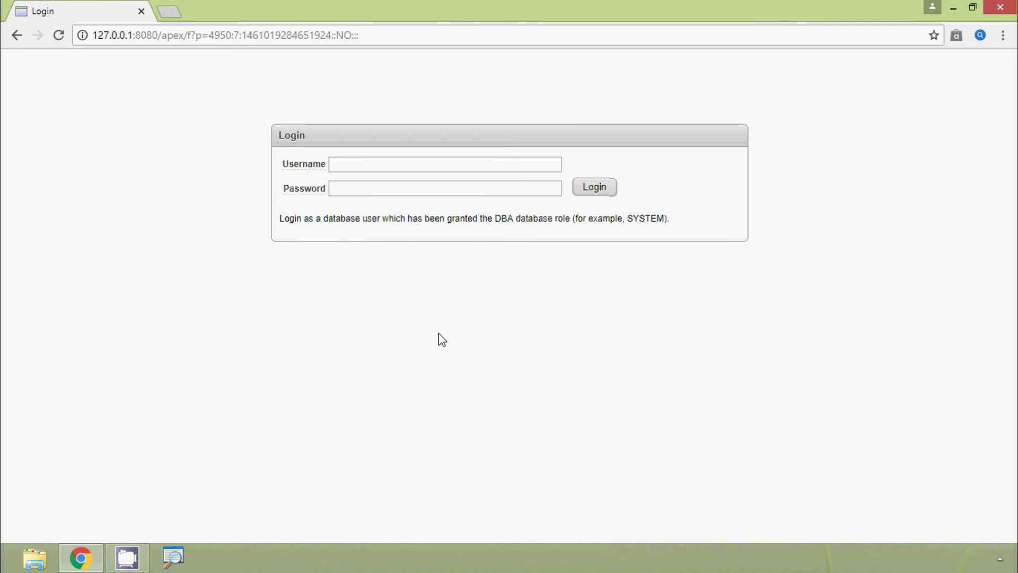
pyautogui.click(358, 164)
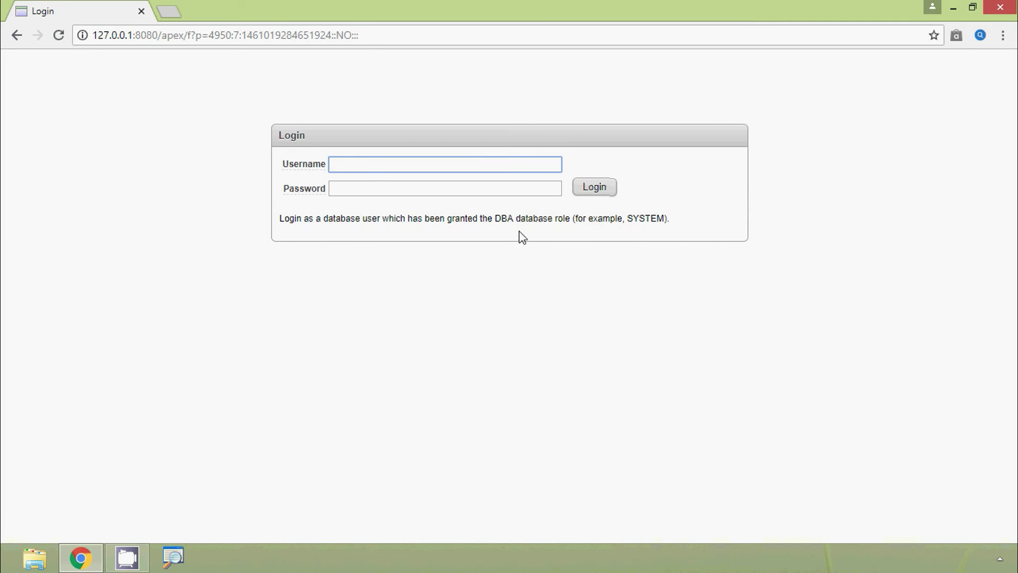
pyautogui.write('system')
pyautogui.click(391, 185)
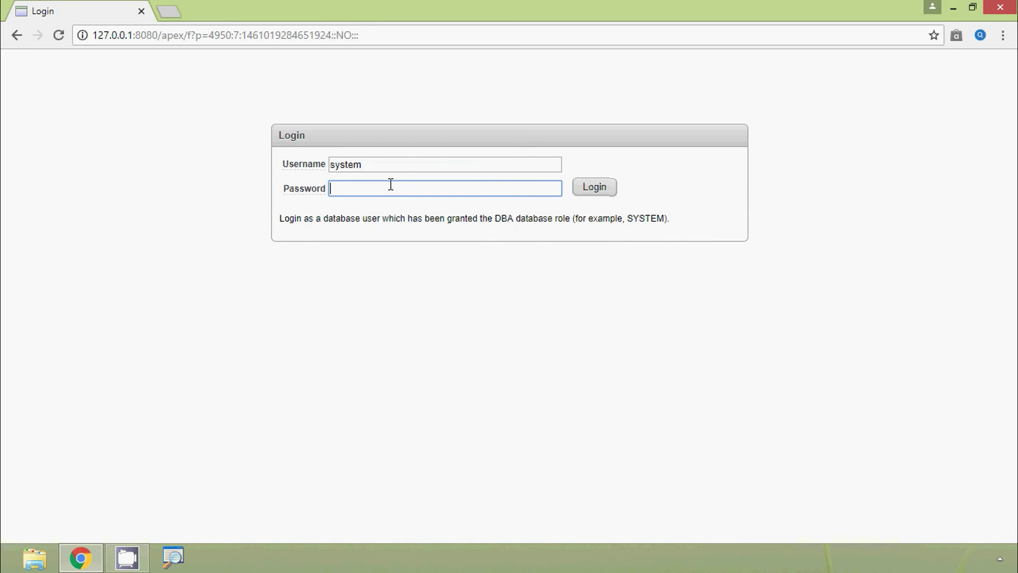
pyautogui.click(591, 188)
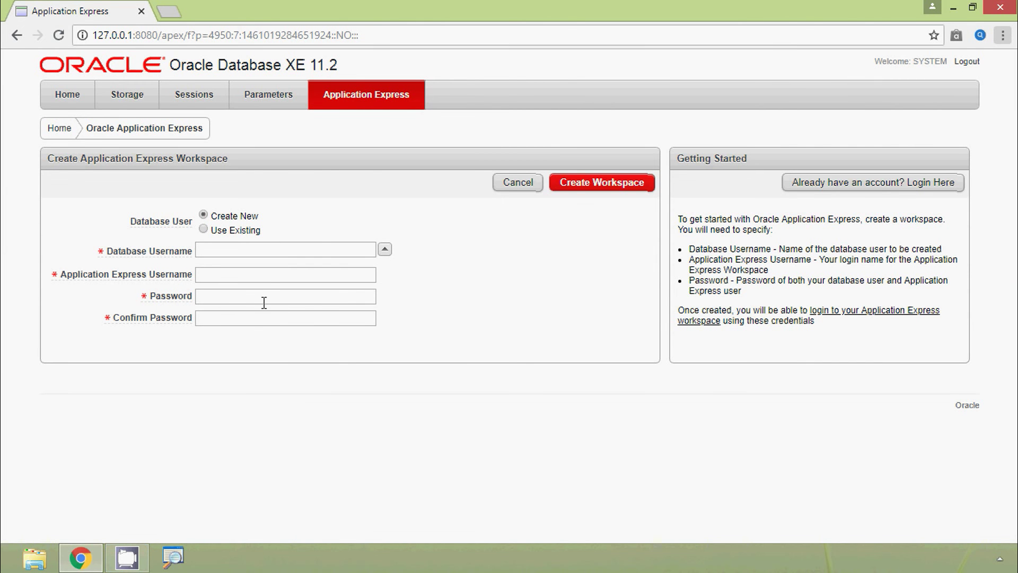
# Step: Create the TECHACAD workspace with database user techa, login techacad and a password, then close the popup
pyautogui.click(226, 249)
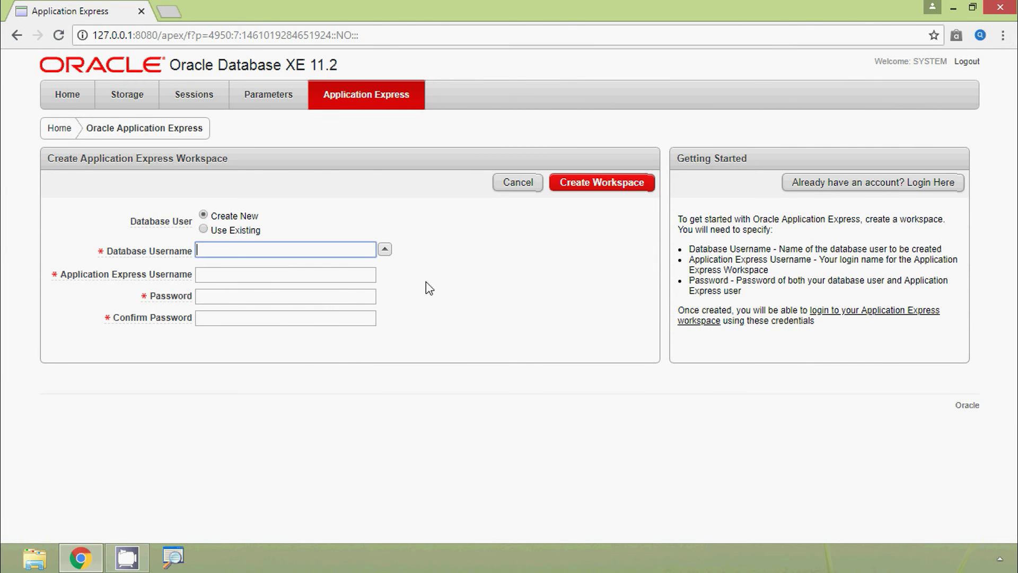
pyautogui.click(206, 278)
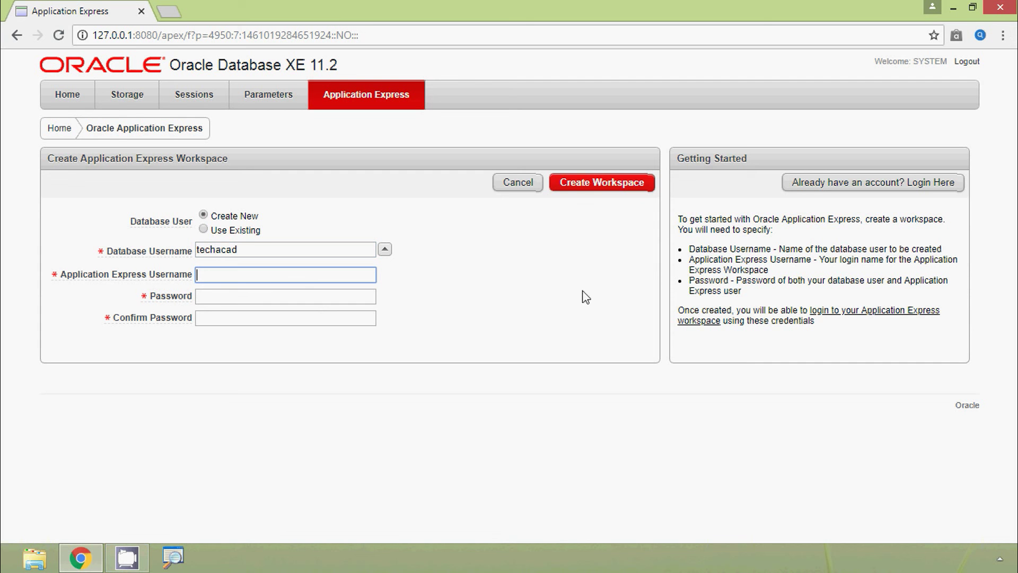
pyautogui.click(335, 297)
pyautogui.press('Tab')
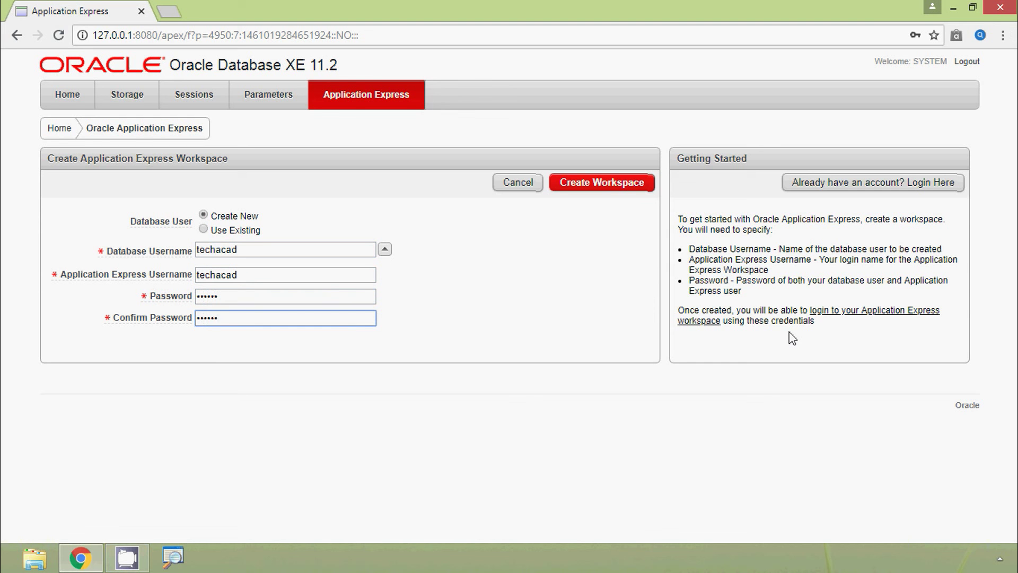
pyautogui.click(610, 194)
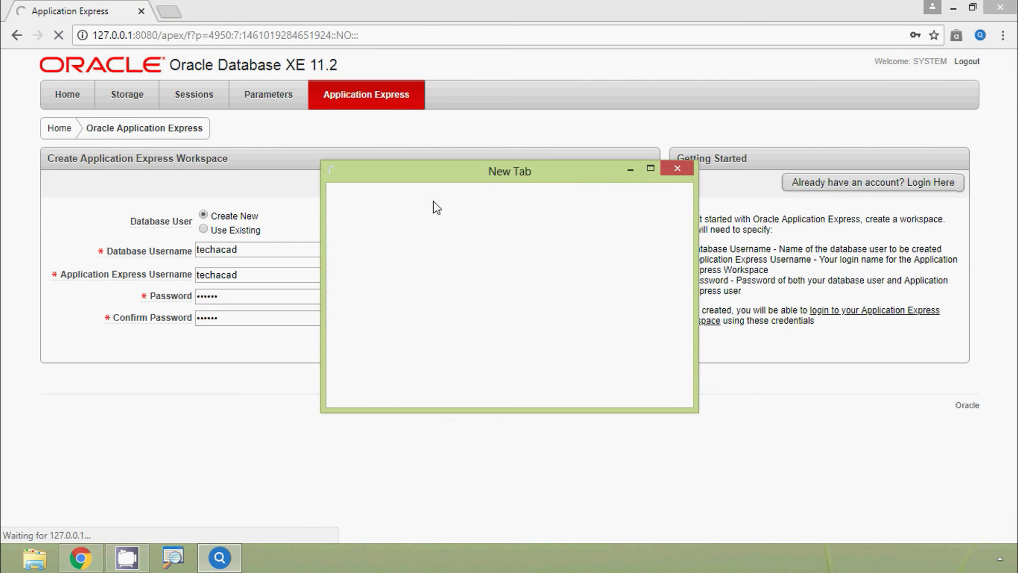
pyautogui.click(676, 170)
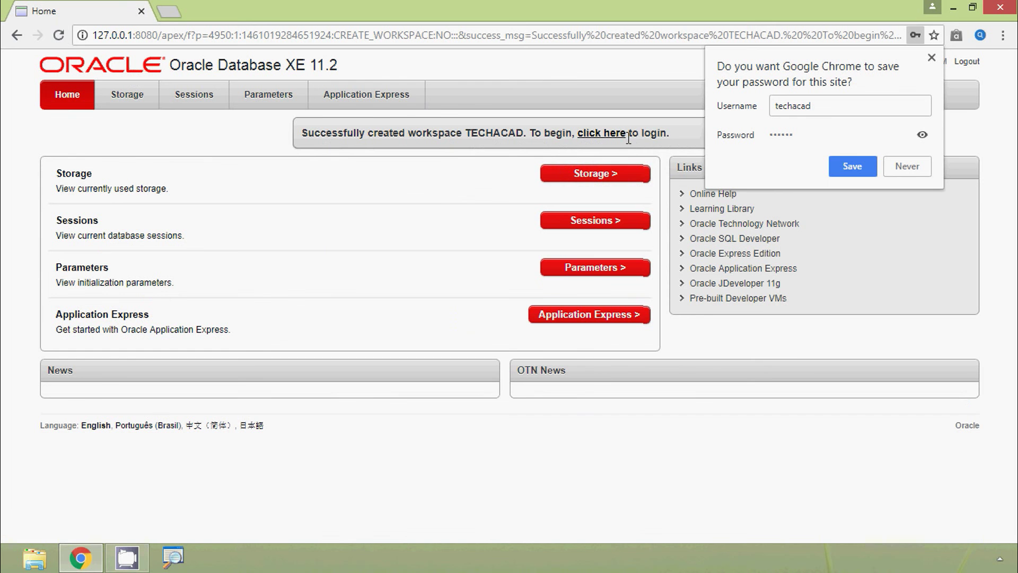
# Step: Follow the login link and sign in to the TECHACAD workspace with its password
pyautogui.click(603, 141)
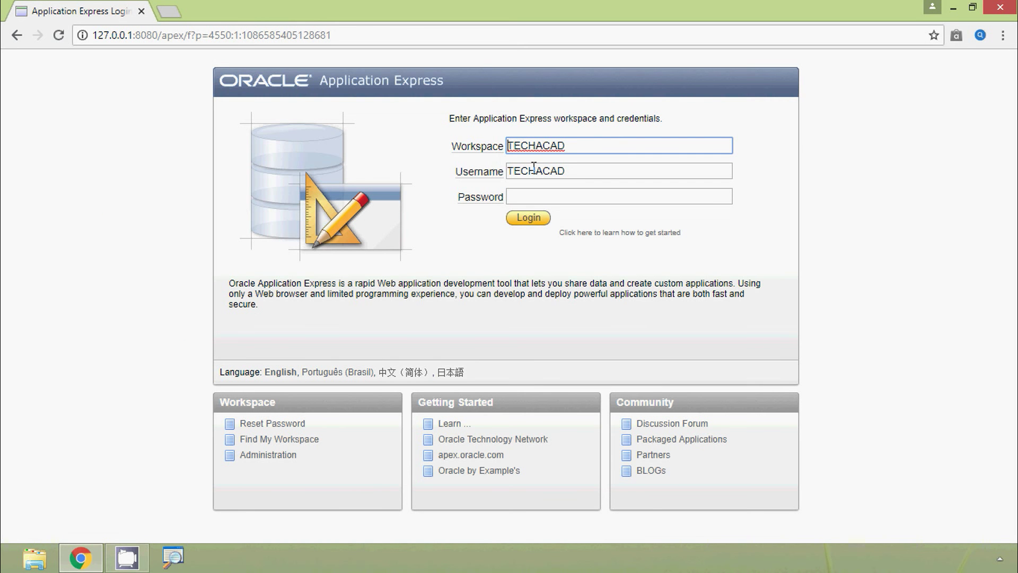
pyautogui.click(550, 195)
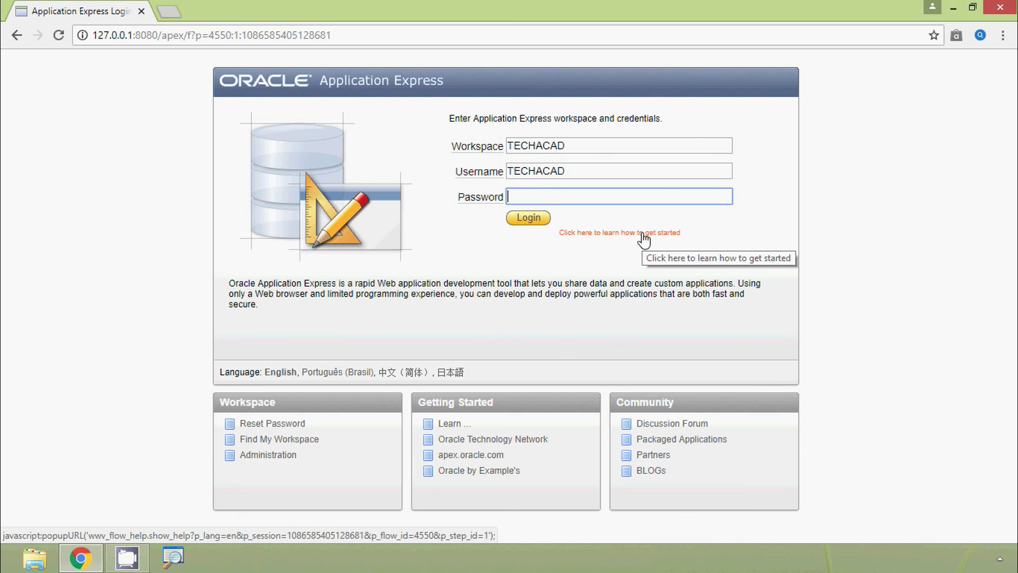
pyautogui.write('******')
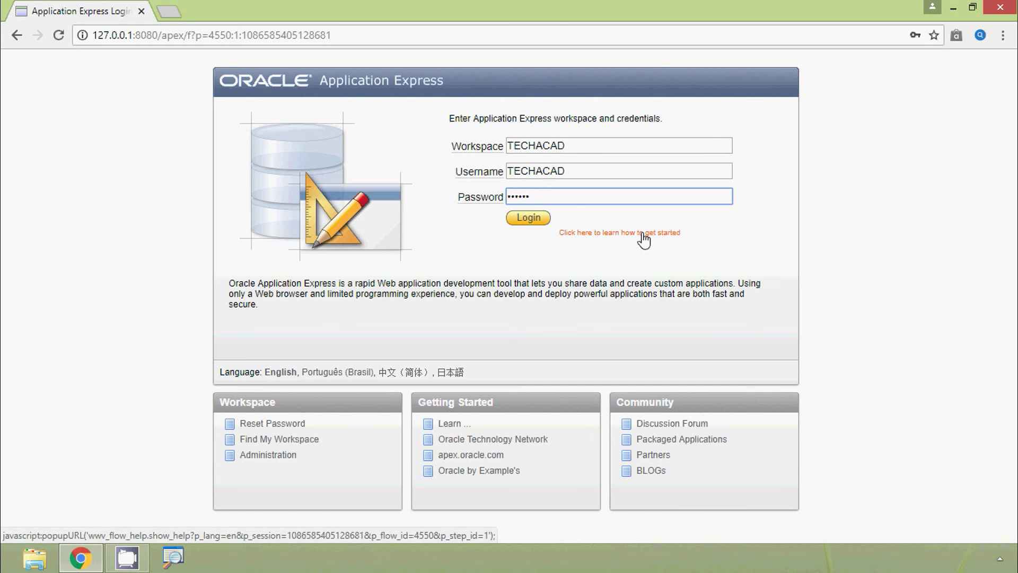
pyautogui.click(534, 223)
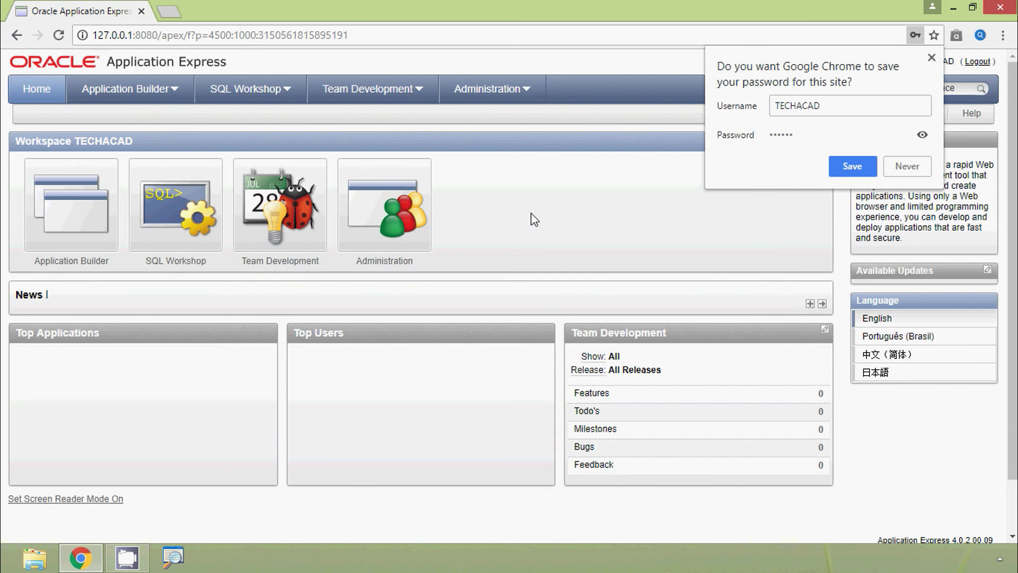
# Step: Let Chrome save the workspace password, dismiss the notice, and log out
pyautogui.click(844, 177)
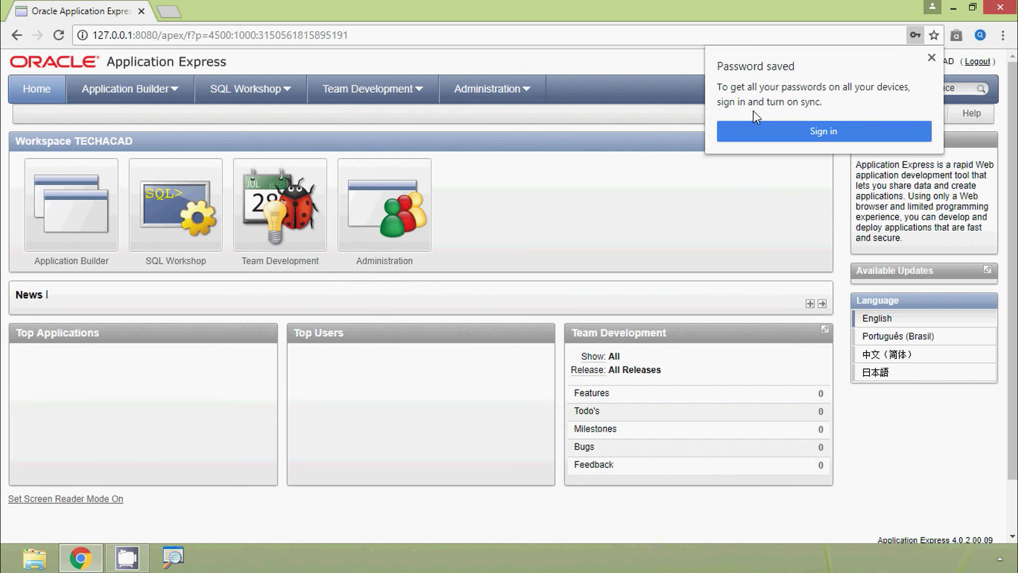
pyautogui.click(933, 59)
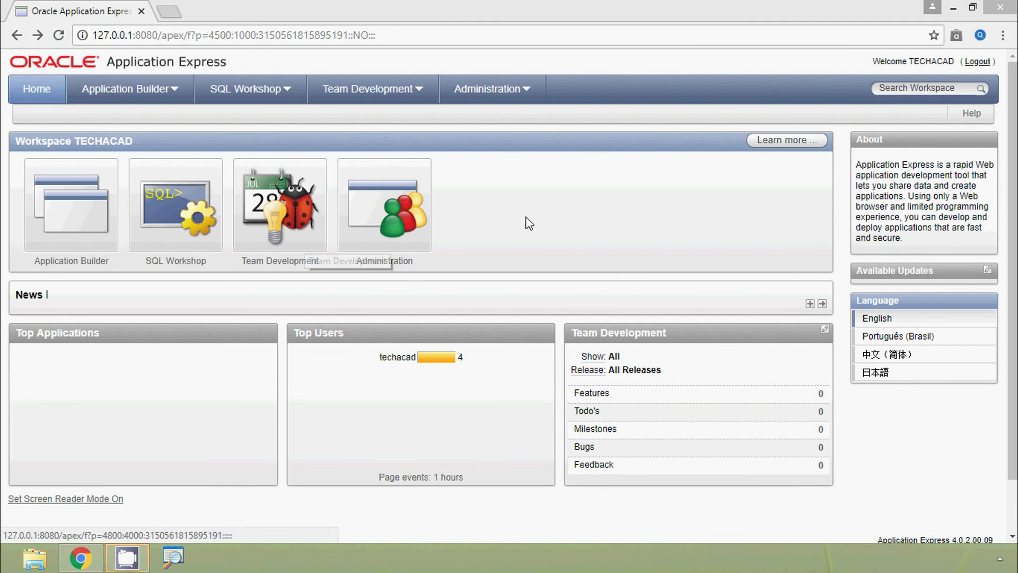
pyautogui.click(977, 63)
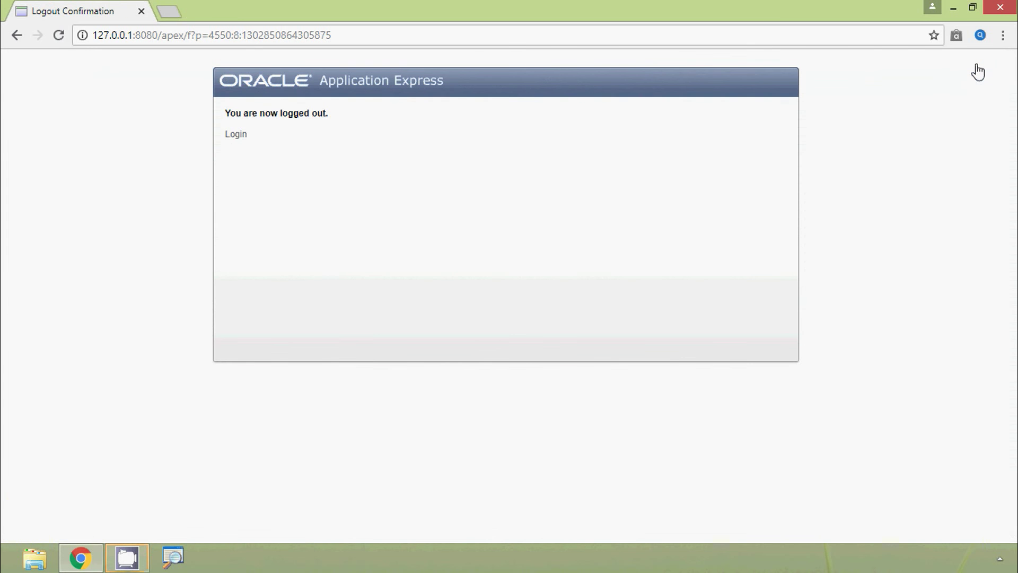
# Step: Restart Chrome and load localhost:8080/apex, moving the Get Started icon back to the left column
pyautogui.click(1002, 7)
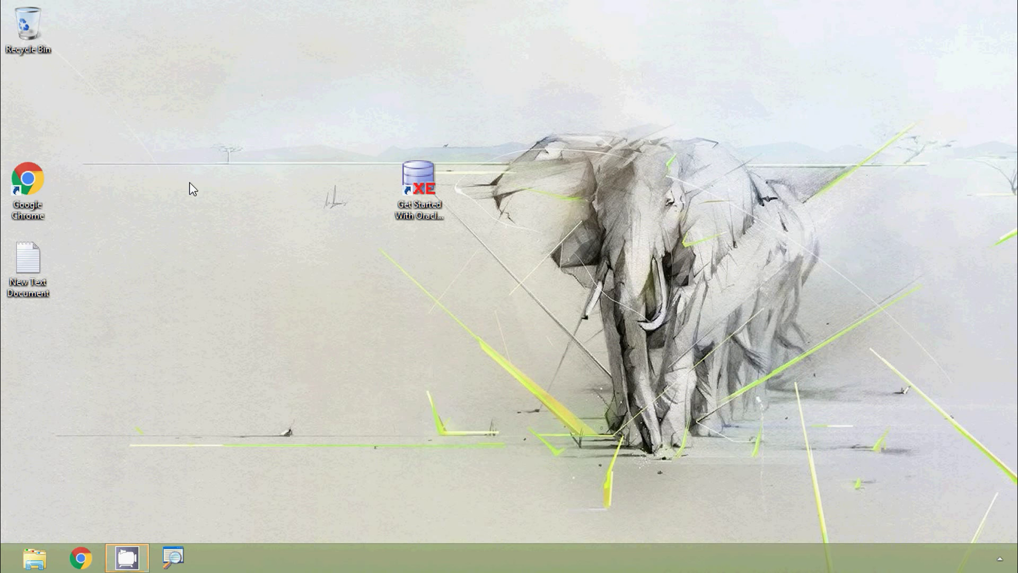
pyautogui.moveTo(428, 204); pyautogui.dragTo(46, 109)
pyautogui.doubleClick(31, 196)
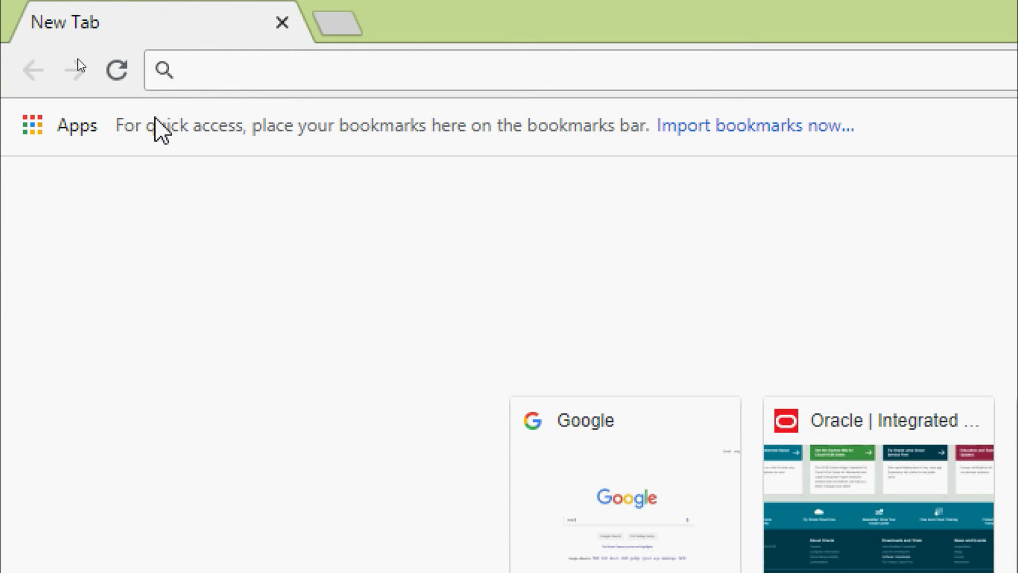
pyautogui.write('loca')
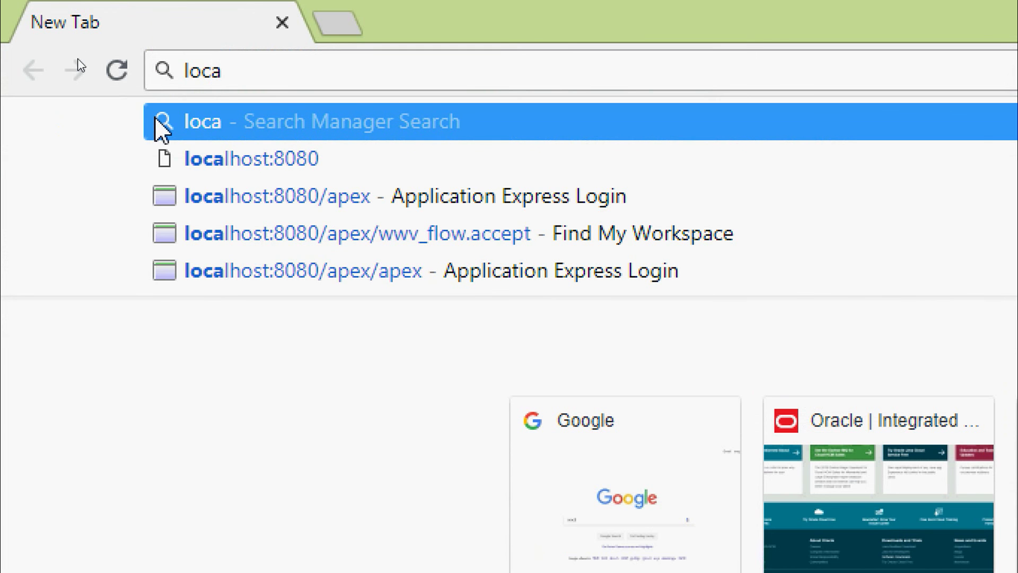
pyautogui.write('lhost')
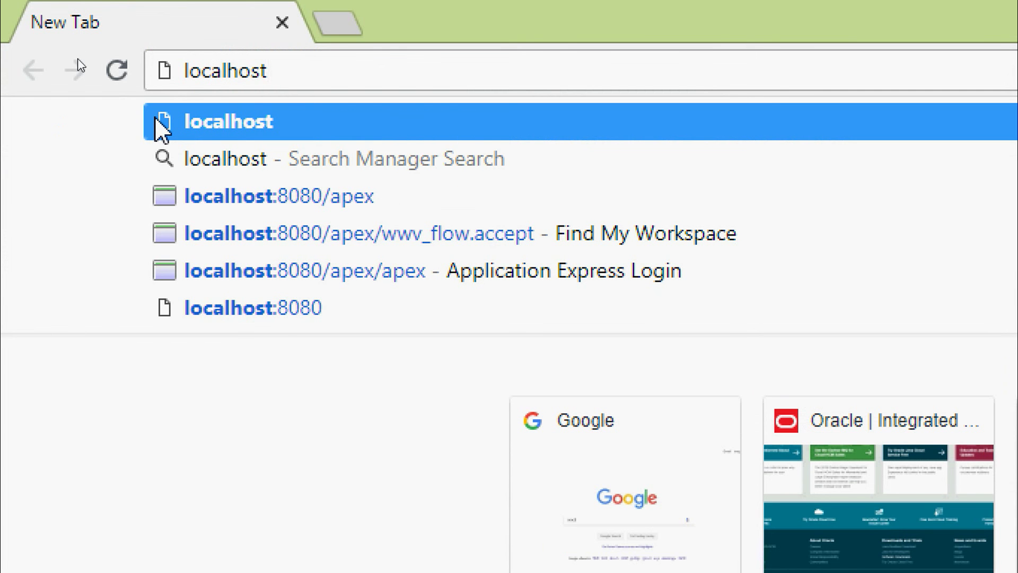
pyautogui.write(':')
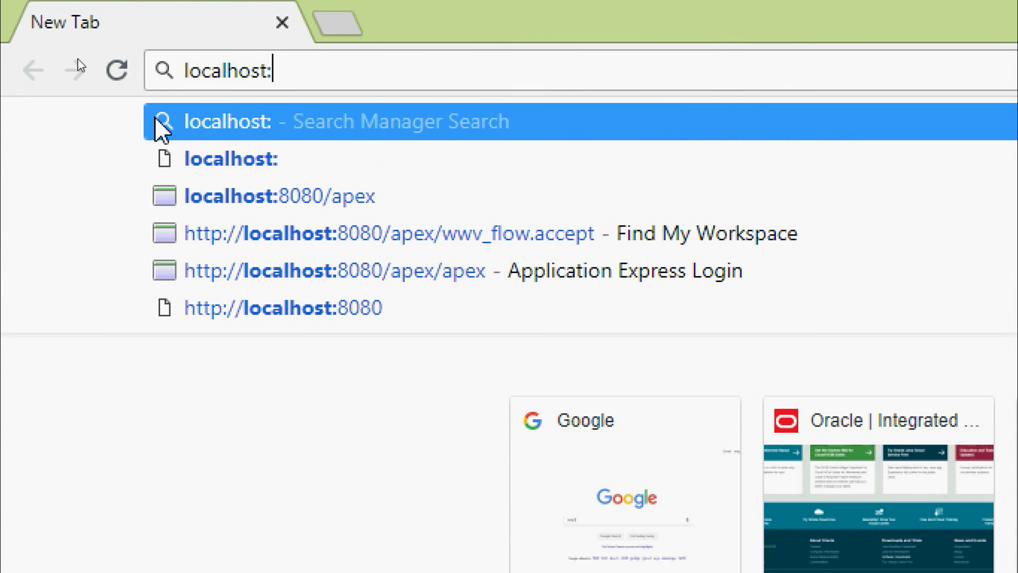
pyautogui.write('8080/apex')
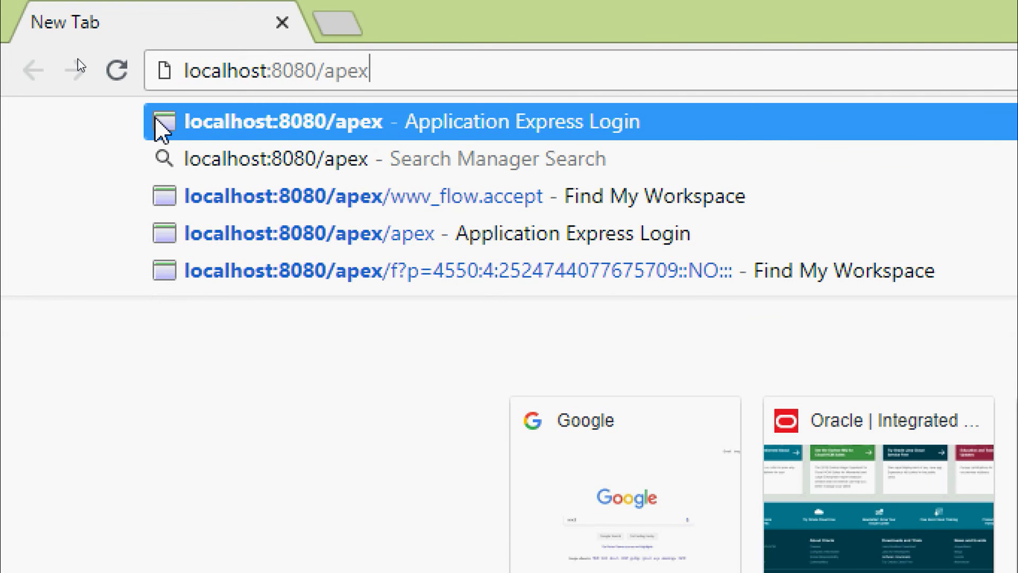
pyautogui.press('Return')
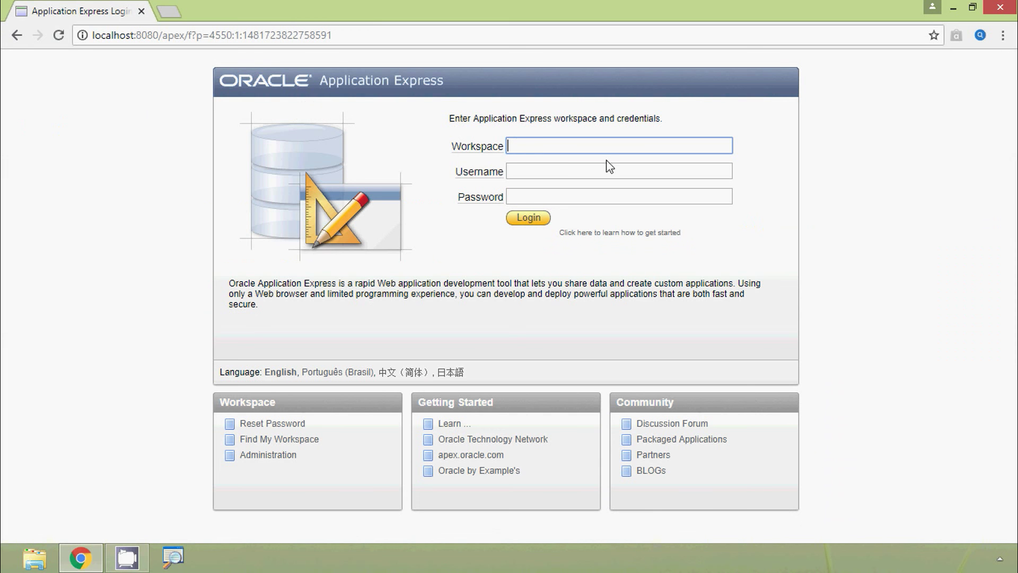
# Step: Enter workspace techacad, username techacad and the password, then submit the login
pyautogui.write('echacad')
pyautogui.press('Tab')
pyautogui.write('techadc')
pyautogui.press('BackSpace')
pyautogui.press('BackSpace')
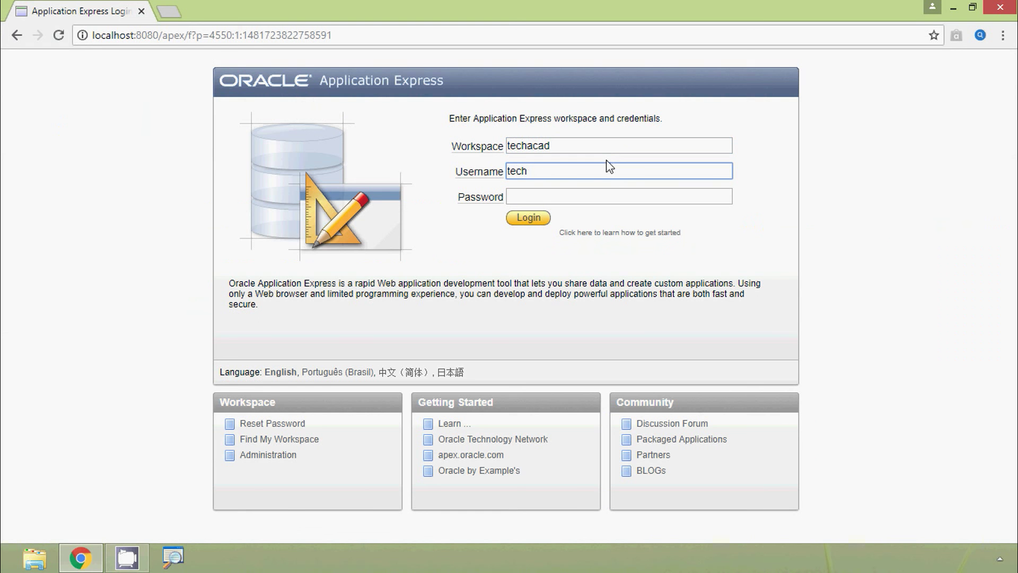
pyautogui.write('acad')
pyautogui.press('Tab')
pyautogui.click(546, 221)
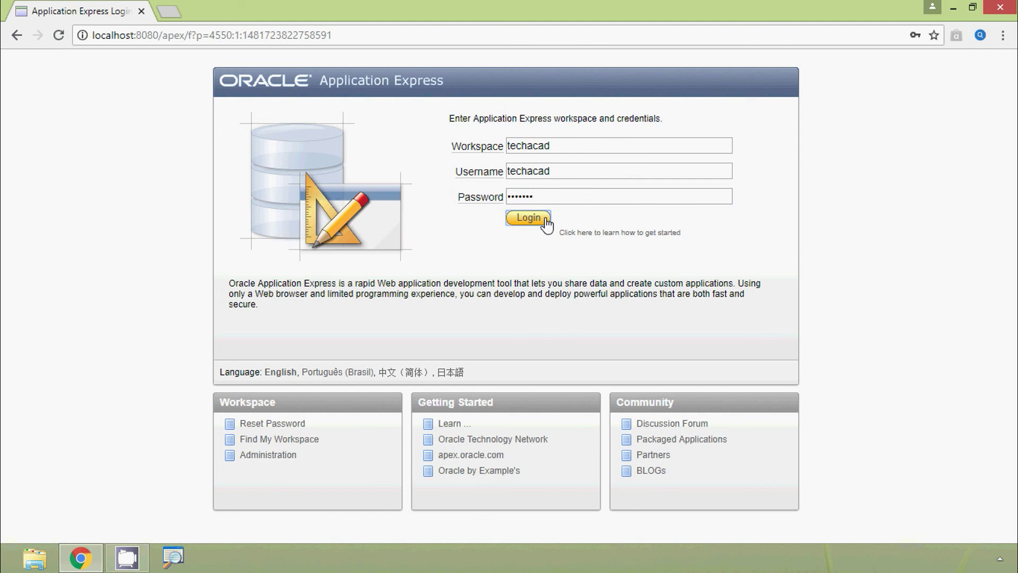